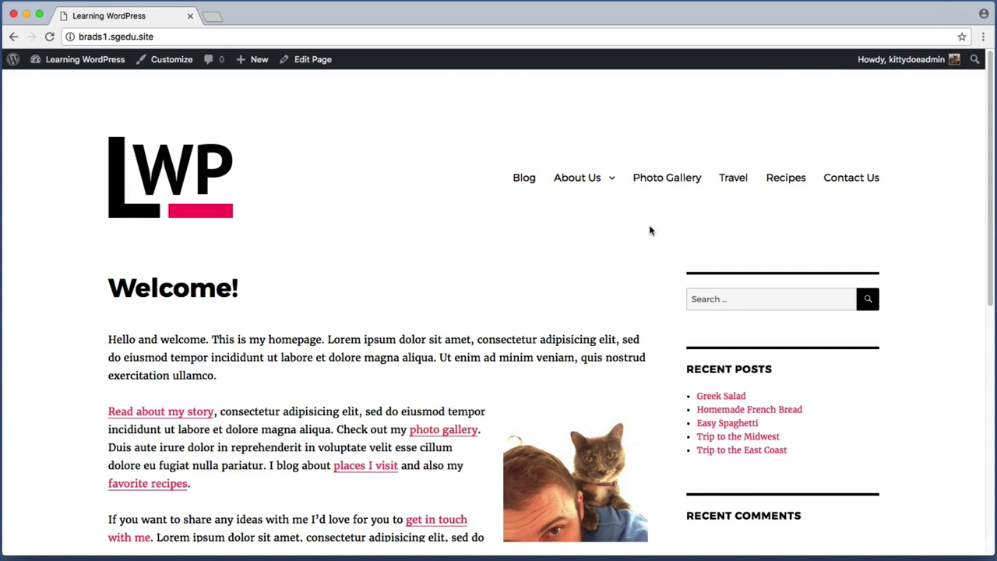
Step: Open the Travel category page from the site's navigation
key("super+shift+4")
left_click_drag(717, 197, 752, 165)
left_click(738, 190)
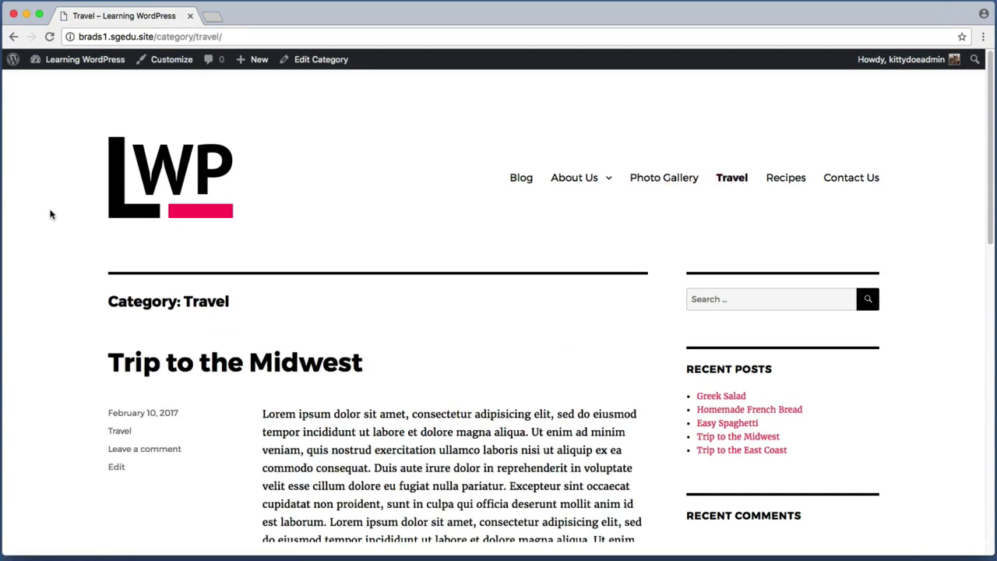
Step: Look through the posts listed on the Travel category page, down to Trip to the West Coast
scroll(50, 214, "down", 2)
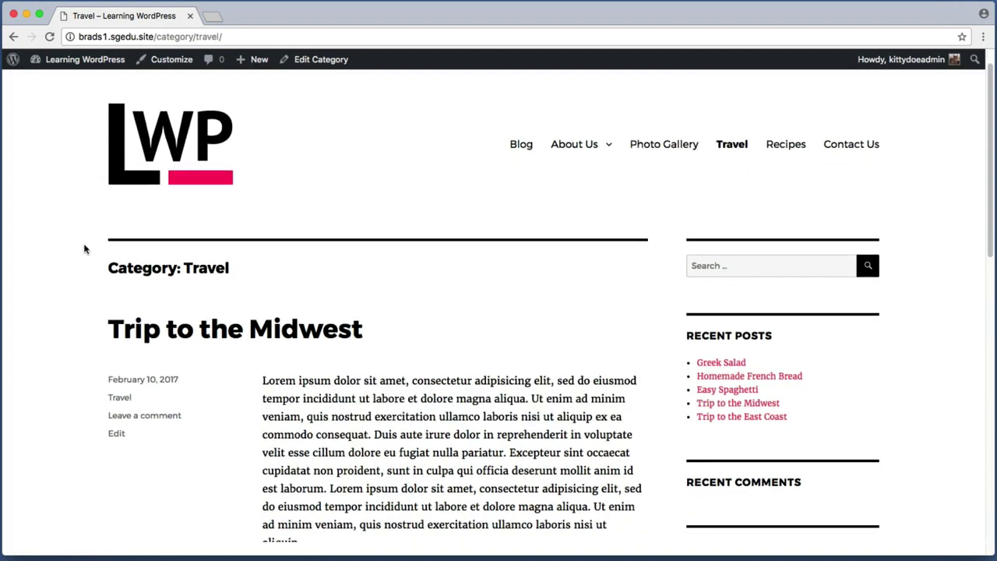
key("super+shift+4")
left_click_drag(90, 249, 257, 291)
scroll(62, 262, "down", 4)
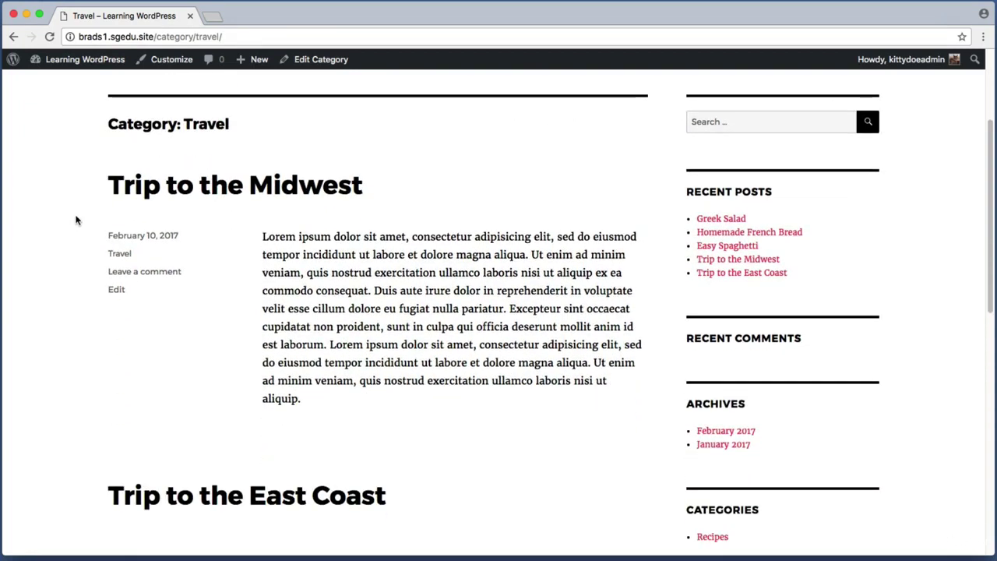
key("super+shift+4")
left_click_drag(70, 165, 524, 410)
scroll(309, 345, "down", 8)
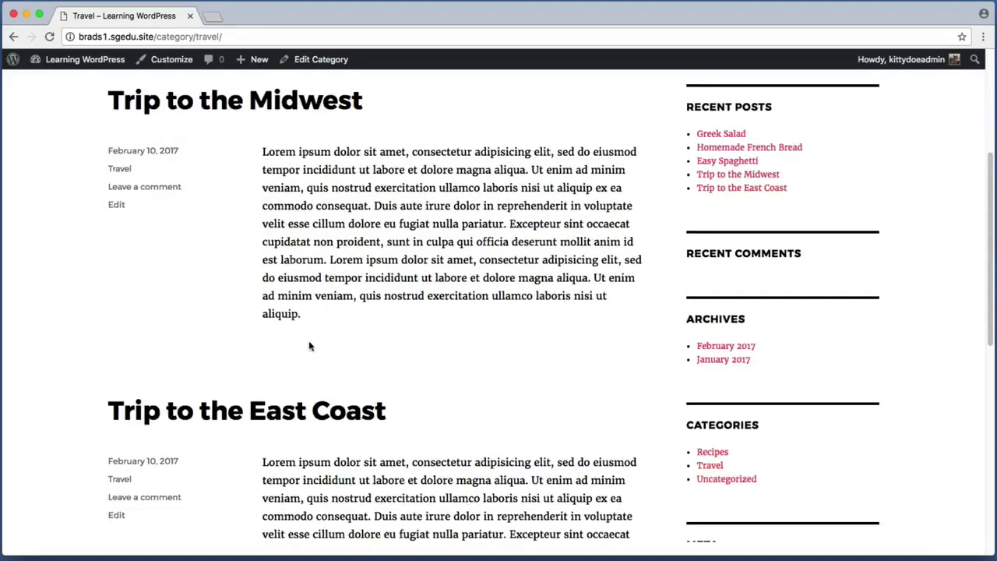
scroll(526, 424, "down", 7)
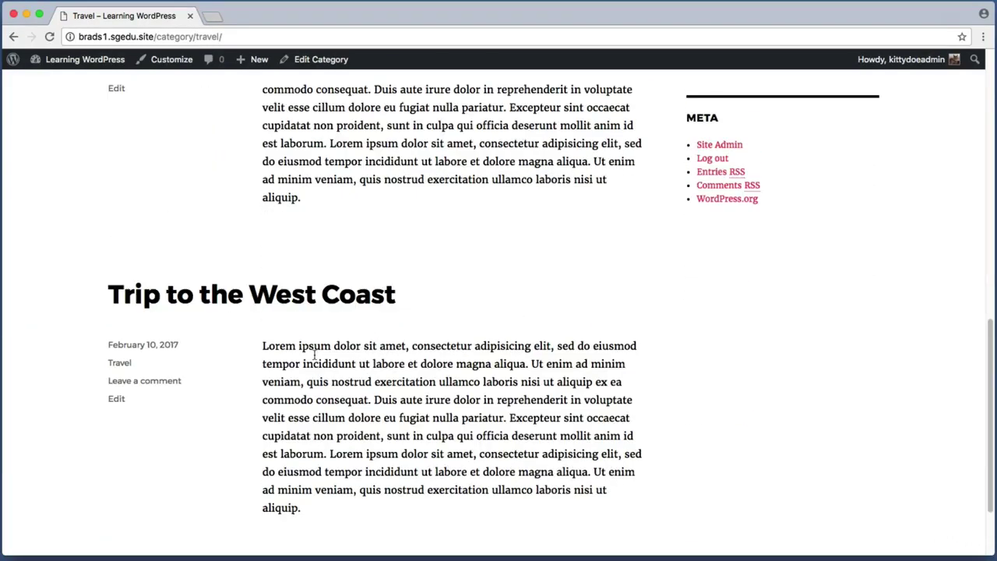
key("super+shift+4")
left_click_drag(34, 221, 599, 466)
Step: Examine the layout of the Trip to the Midwest post, especially the area between its title and text
scroll(599, 465, "up", 12)
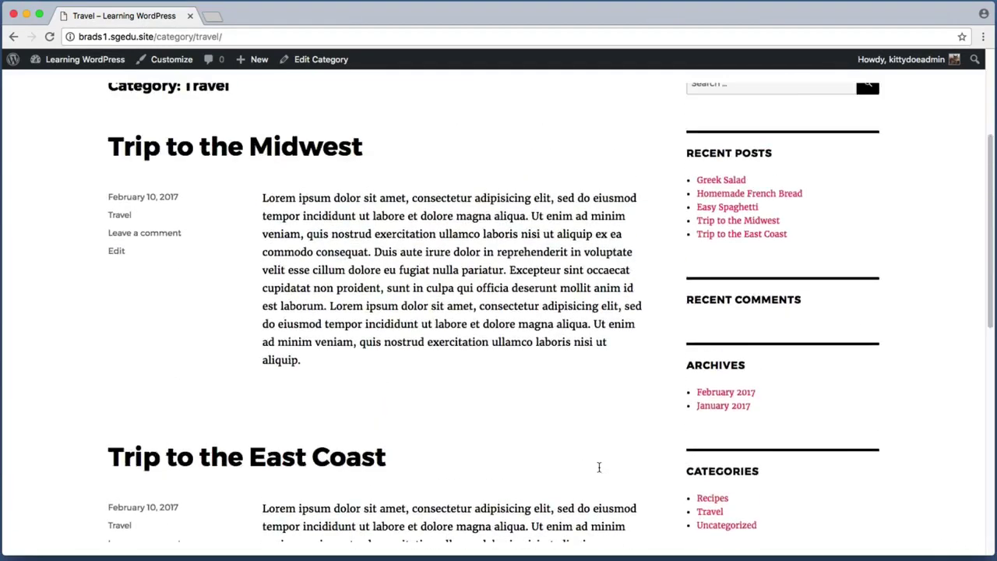
scroll(599, 466, "up", 2)
key("super+shift+4")
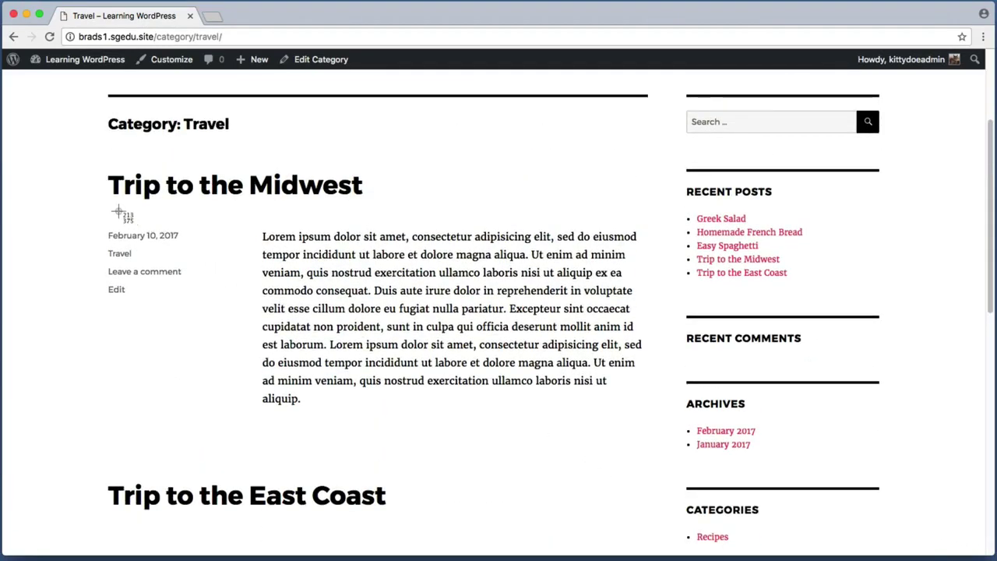
left_click_drag(110, 204, 630, 264)
key("super+shift+4")
left_click_drag(66, 159, 663, 408)
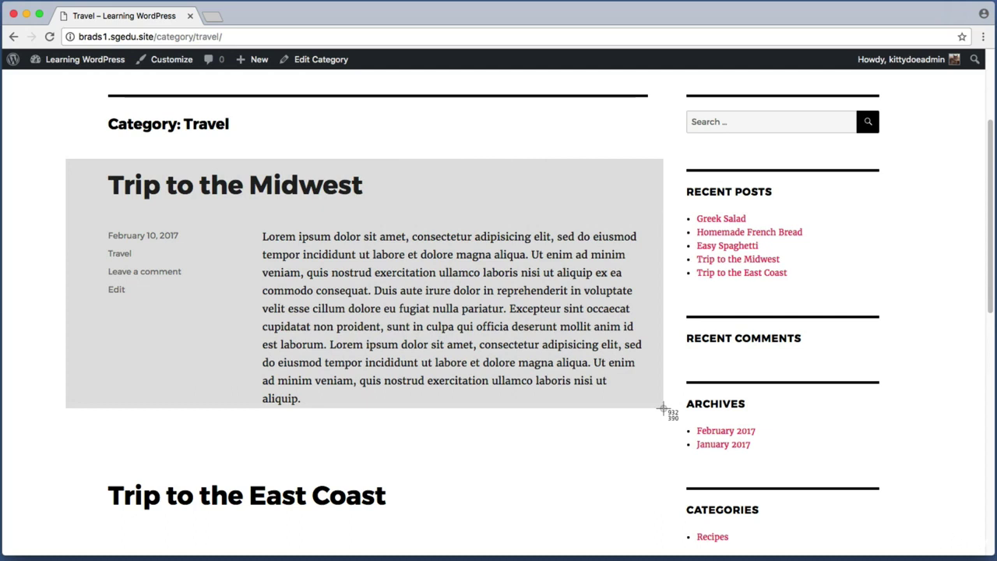
mouse_move(662, 408)
left_mouse_down()
mouse_move(583, 374)
mouse_move(653, 404)
left_mouse_up()
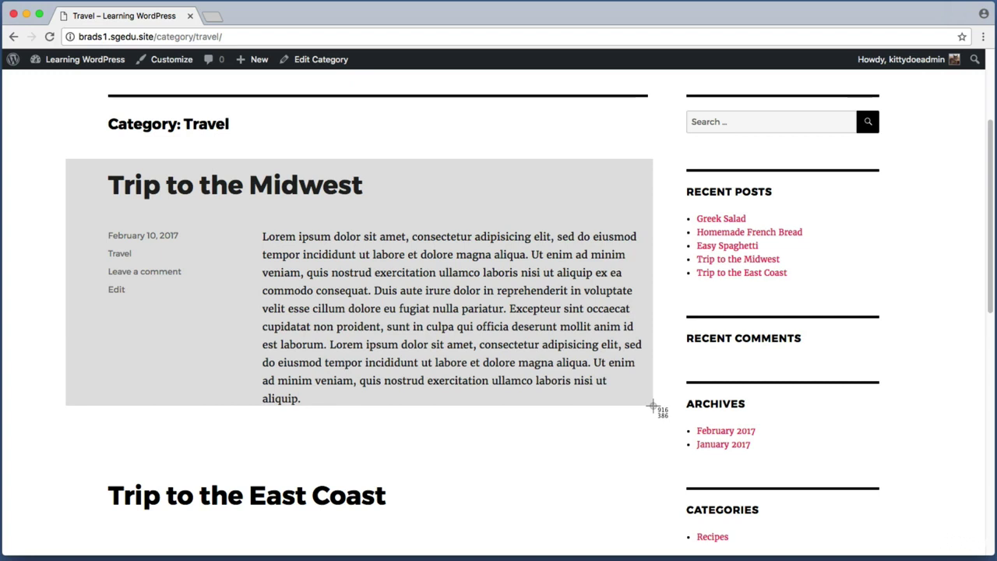
left_click_drag(653, 405, 652, 405)
left_click_drag(79, 162, 390, 211)
Step: Go to the site's admin dashboard and open the Trip to the Midwest post for editing
left_click_drag(29, 68, 124, 51)
left_click(112, 61)
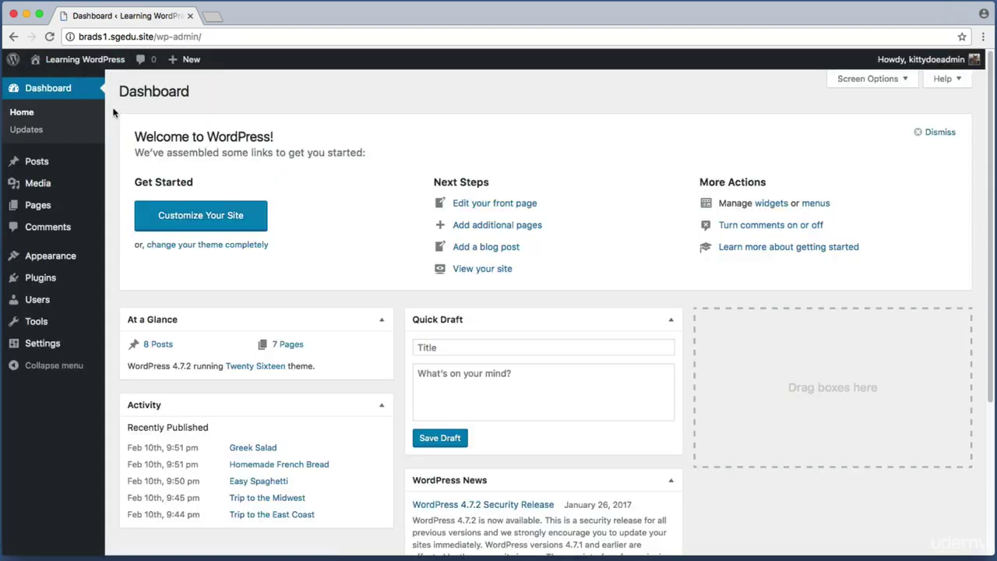
left_click(39, 160)
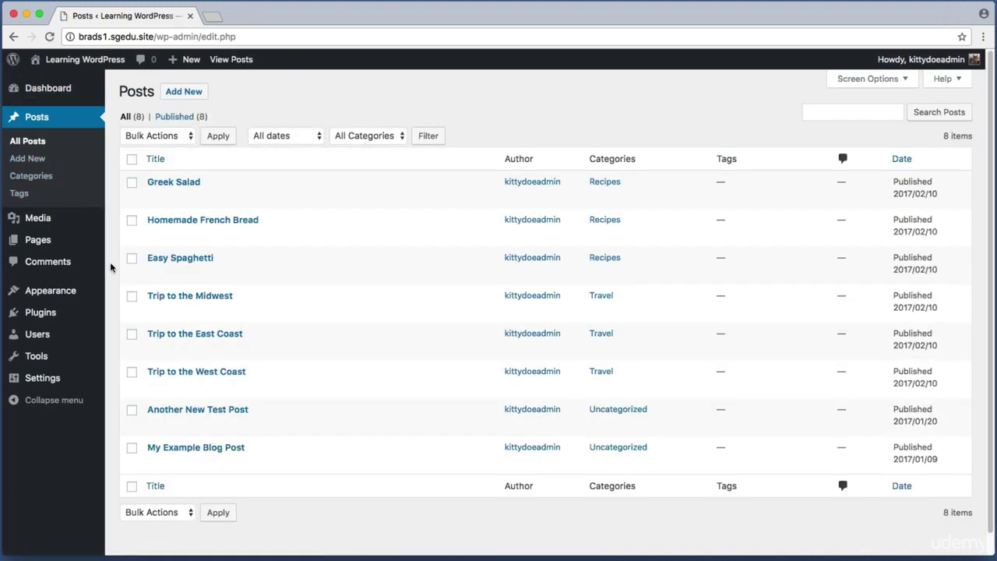
key("super+shift+4")
left_click_drag(117, 284, 289, 314)
left_click(222, 297)
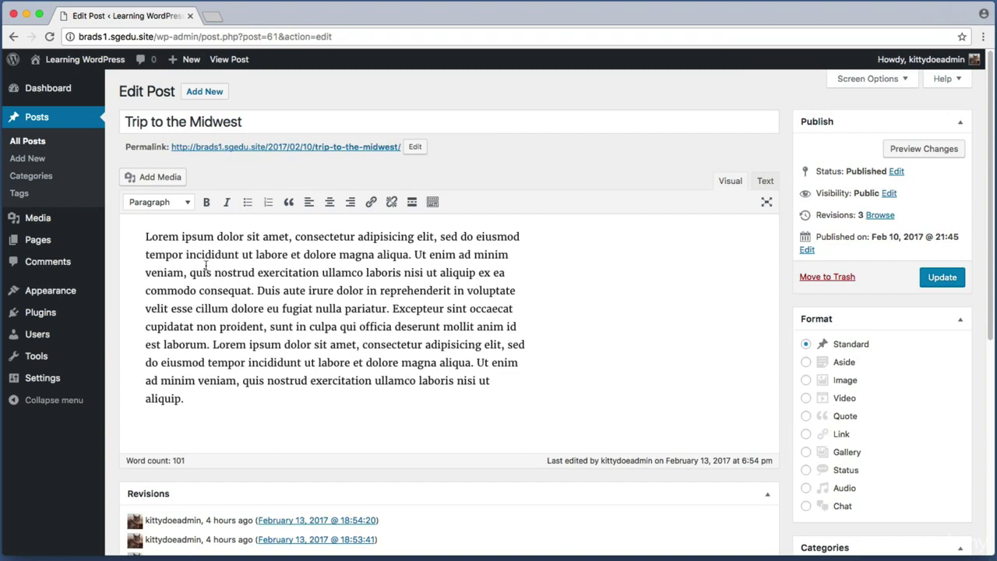
left_click_drag(138, 225, 422, 374)
left_click(139, 238)
key("Return")
key("Return")
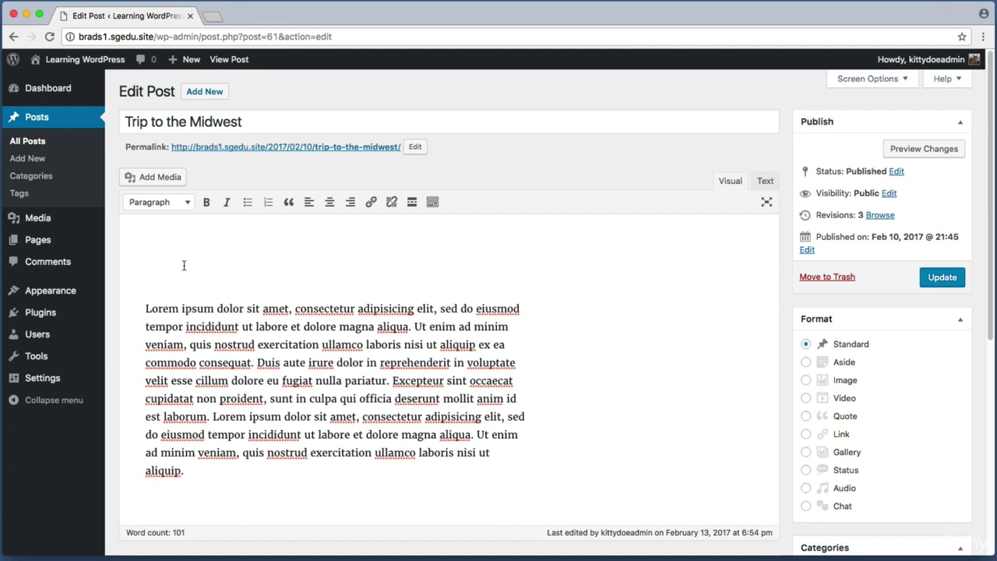
key("BackSpace")
key("BackSpace")
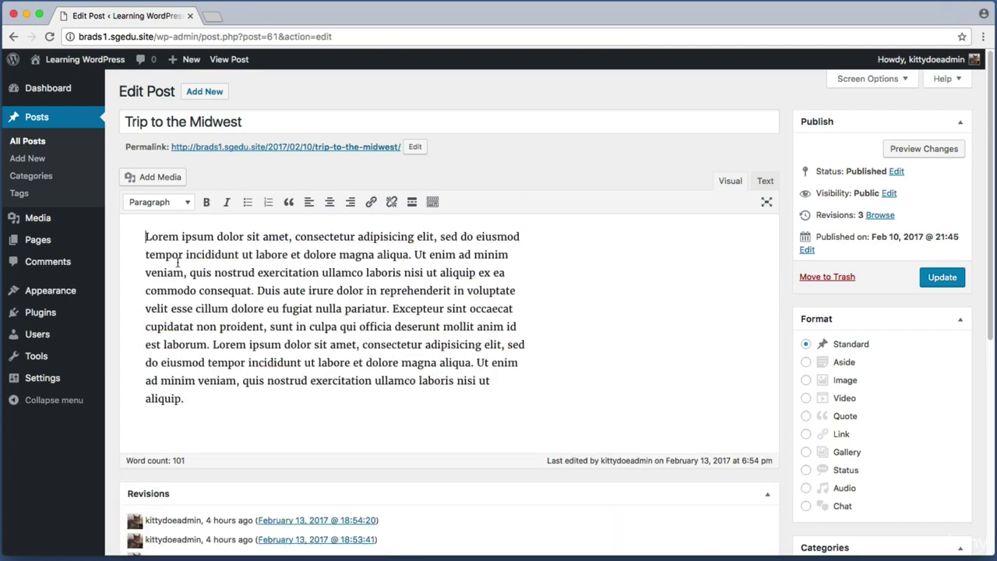
Step: Open the featured image selection for the Trip to the Midwest post
key("super+shift+4")
left_click_drag(111, 200, 629, 438)
key("super+shift+4")
left_click_drag(785, 418, 967, 528)
scroll(785, 398, "down", 10)
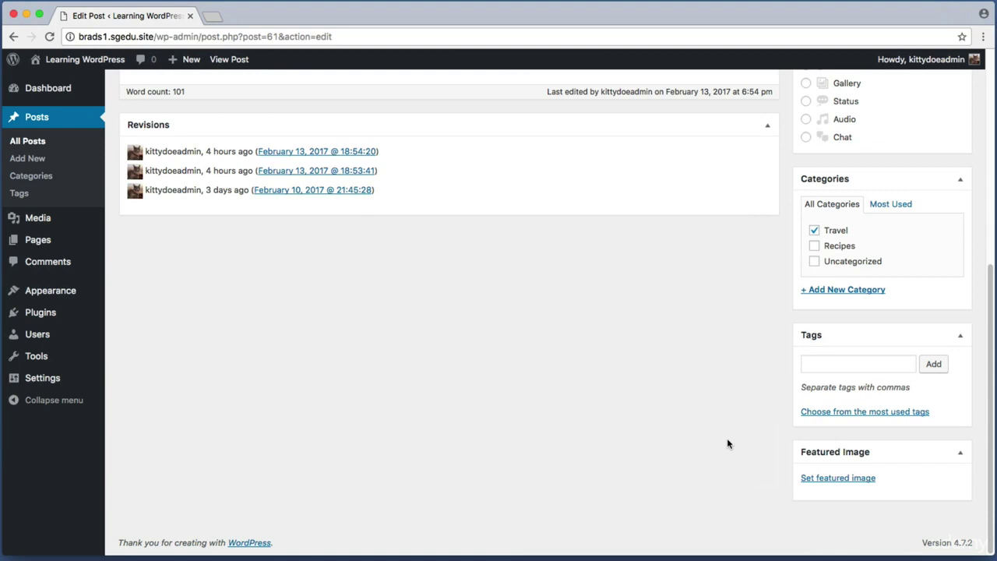
key("super+shift+4")
left_click_drag(757, 425, 978, 522)
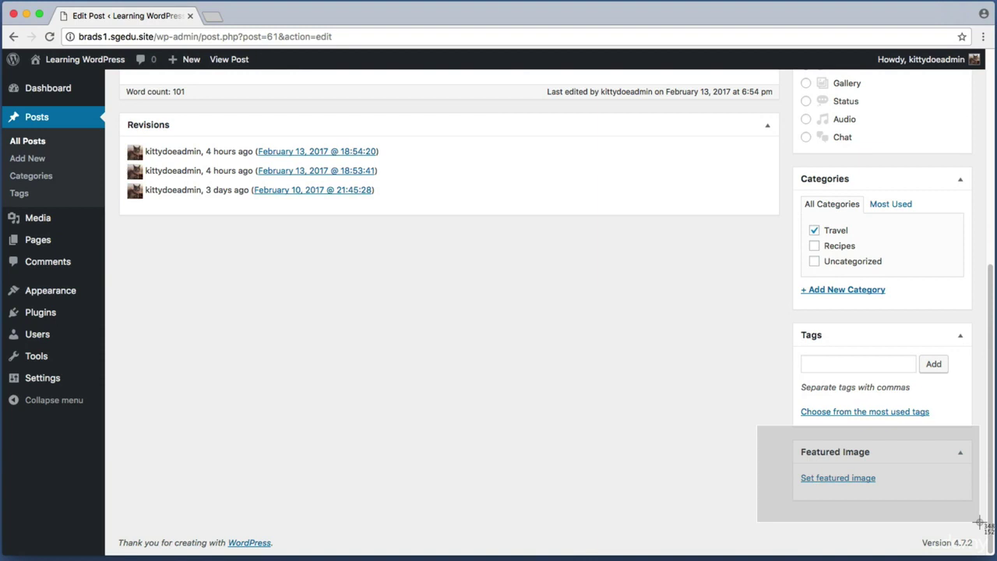
left_click_drag(979, 522, 978, 521)
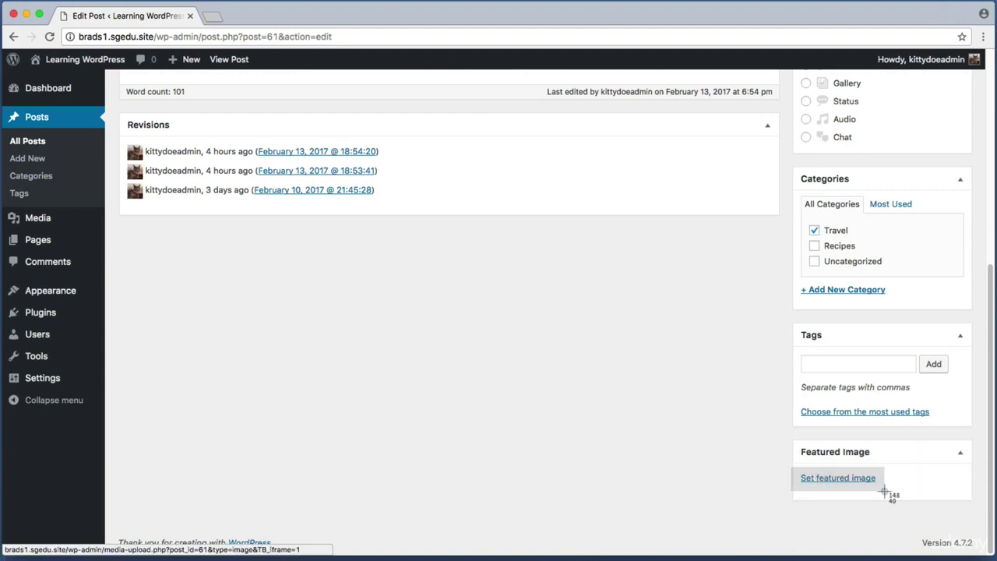
left_click(857, 479)
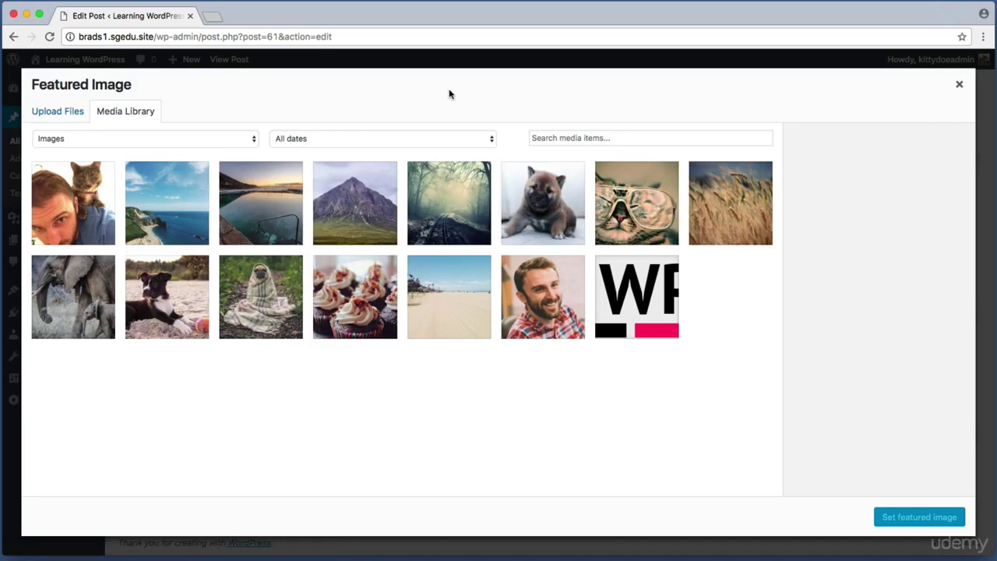
Step: Upload midwest.jpeg from the travel folder in assets to the media library
key("super+shift+4")
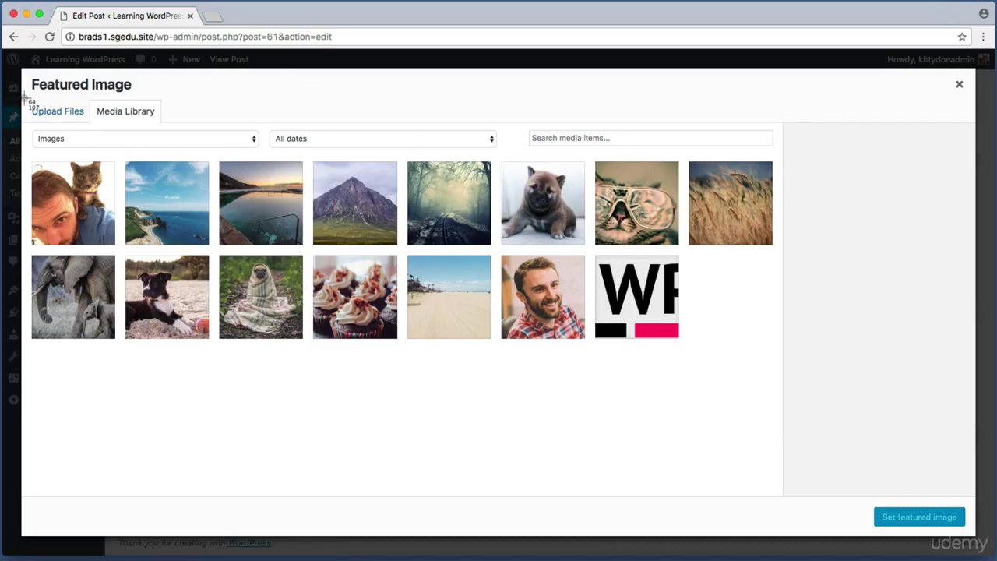
left_click(75, 118)
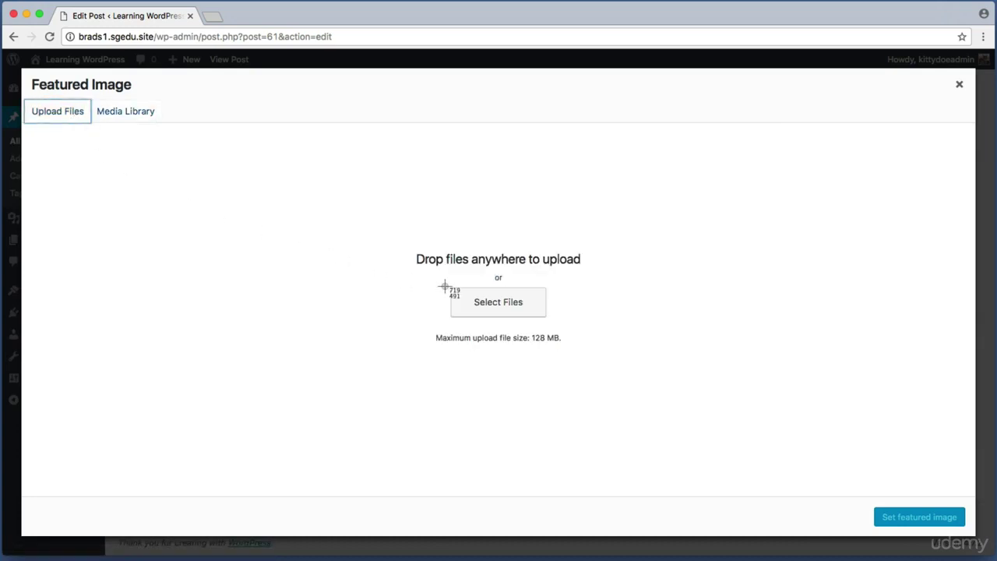
left_click_drag(445, 280, 567, 331)
left_click(534, 310)
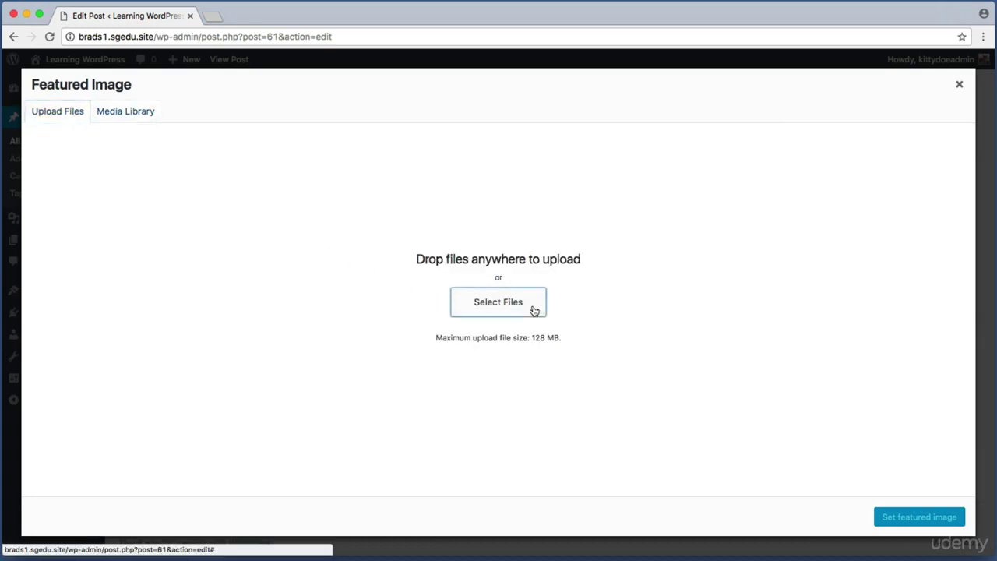
left_click_drag(717, 117, 721, 204)
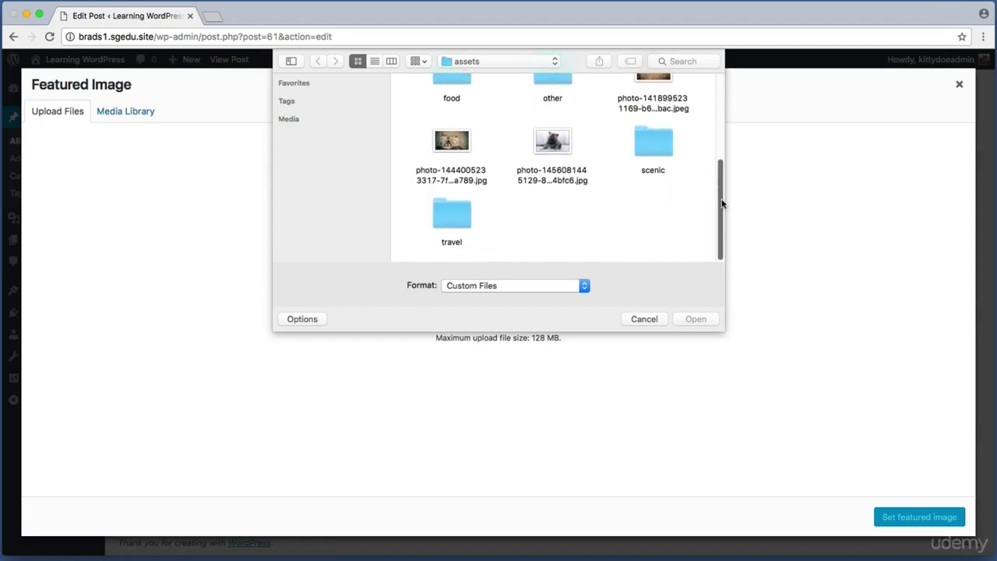
left_click(436, 217)
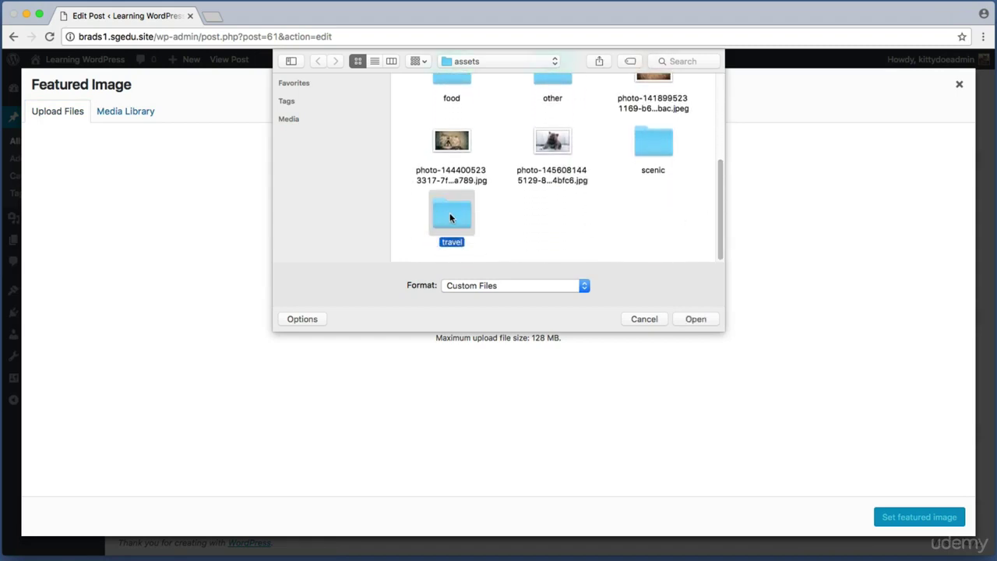
double_click(449, 217)
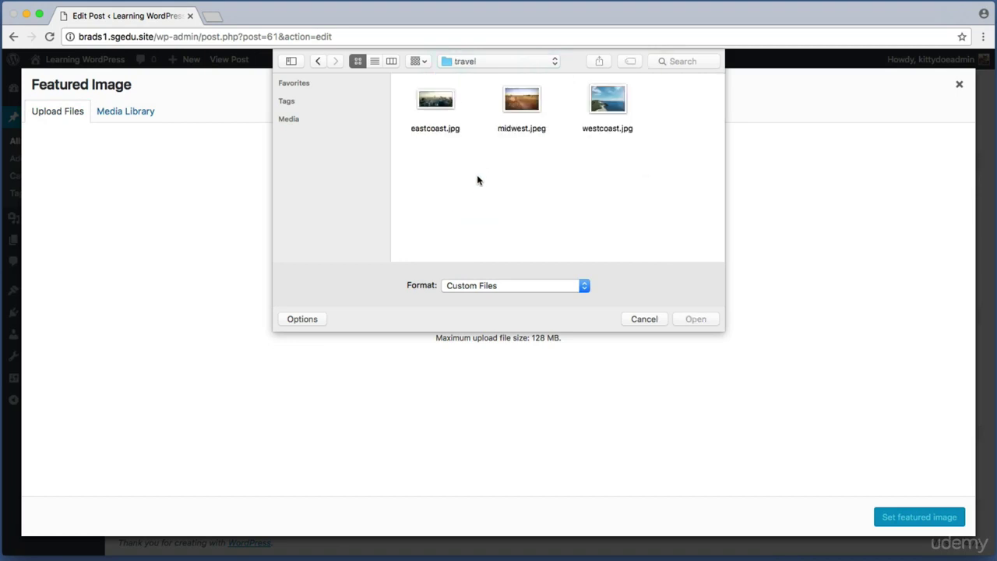
left_click(520, 117)
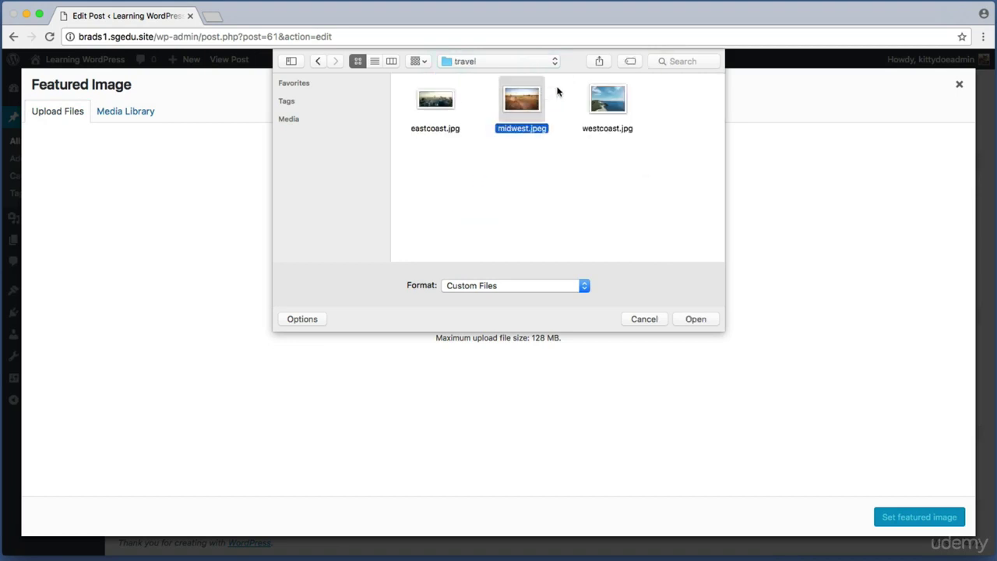
left_click(698, 318)
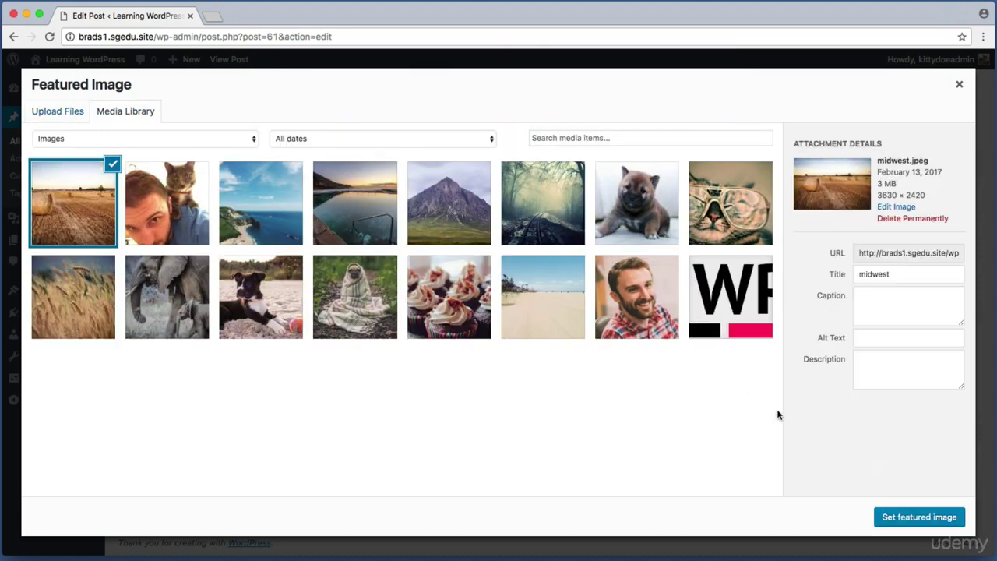
Step: Set the uploaded midwest.jpeg as the post's featured image
key("super+shift+4")
left_click_drag(858, 489, 970, 526)
left_click(942, 517)
scroll(782, 393, "down", 2)
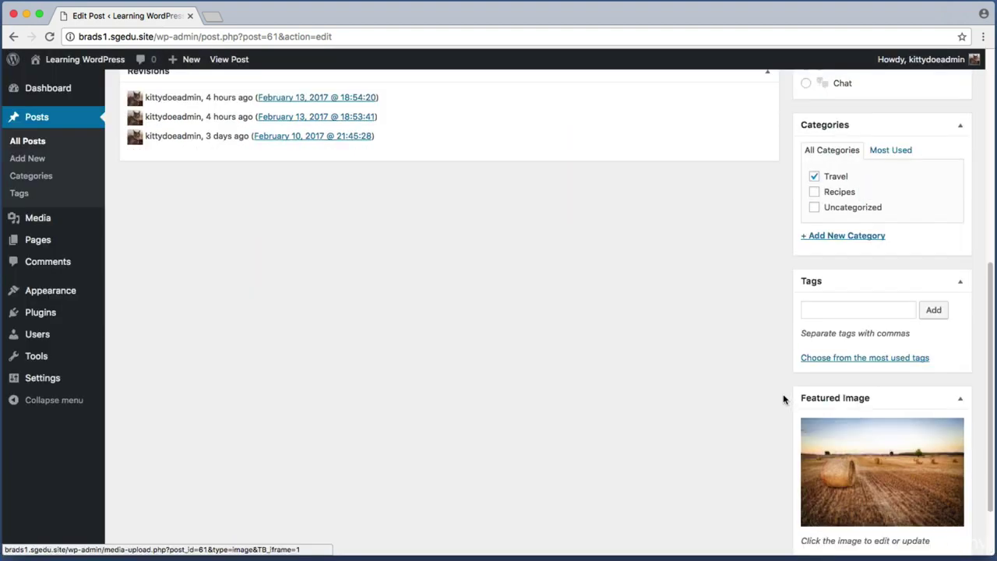
key("super+shift+4")
left_click_drag(773, 382, 980, 549)
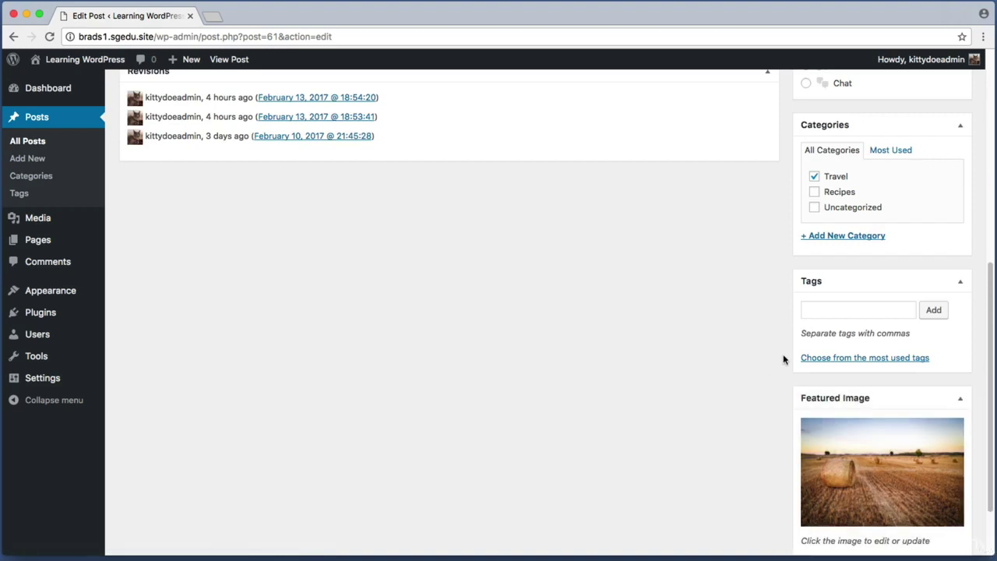
Step: Update the published Trip to the Midwest post to save its changes
scroll(783, 355, "up", 10)
key("super+shift+4")
left_click_drag(910, 260, 975, 295)
left_click(955, 285)
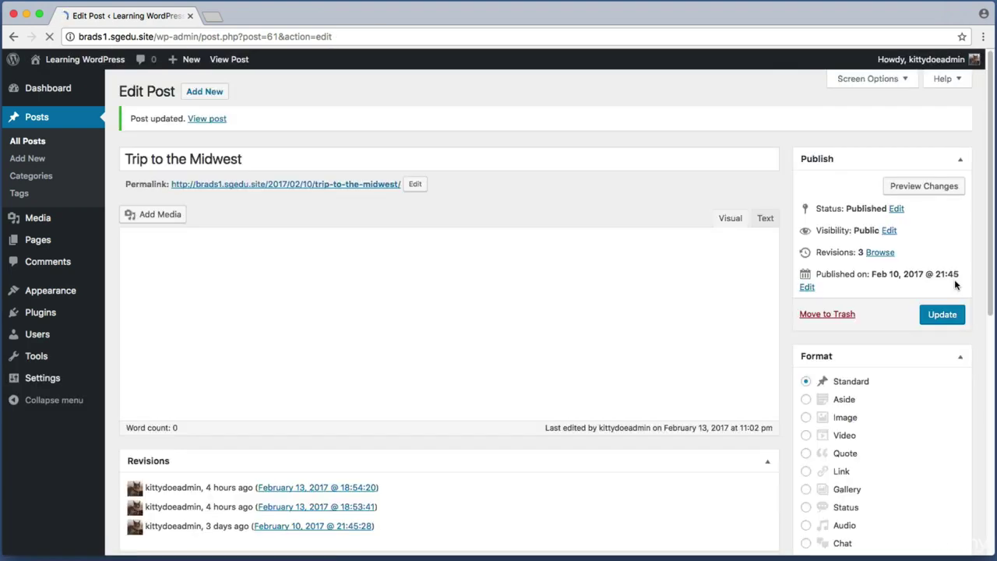
Step: Return to the public site and open its Travel category page
left_click(111, 66)
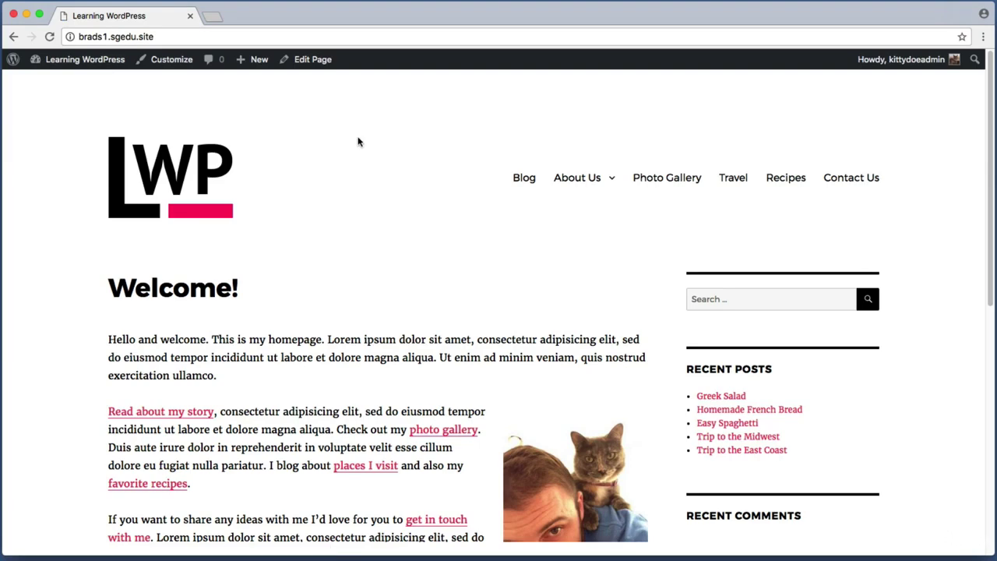
key("super+shift+4")
left_click_drag(710, 163, 755, 195)
left_click(740, 185)
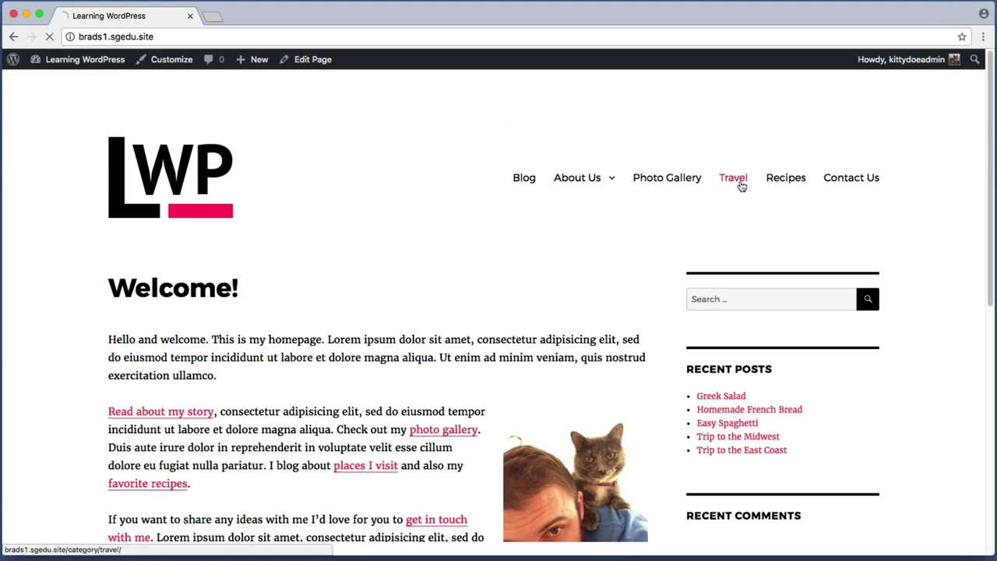
Step: Examine how the Trip to the Midwest post shows its title, featured image and text on the Travel page
scroll(61, 254, "down", 4)
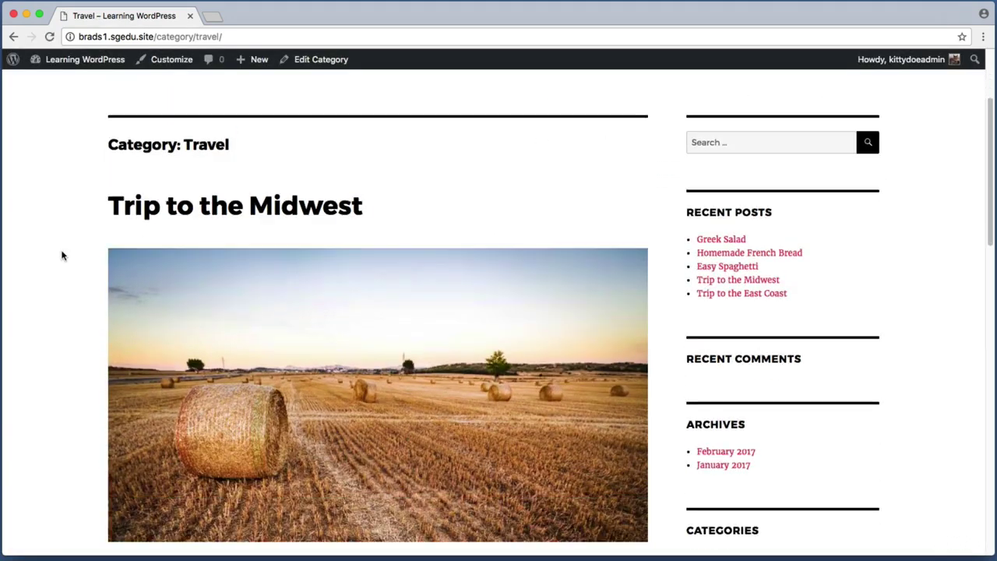
key("super+shift+4")
left_click_drag(86, 179, 429, 227)
scroll(44, 258, "down", 3)
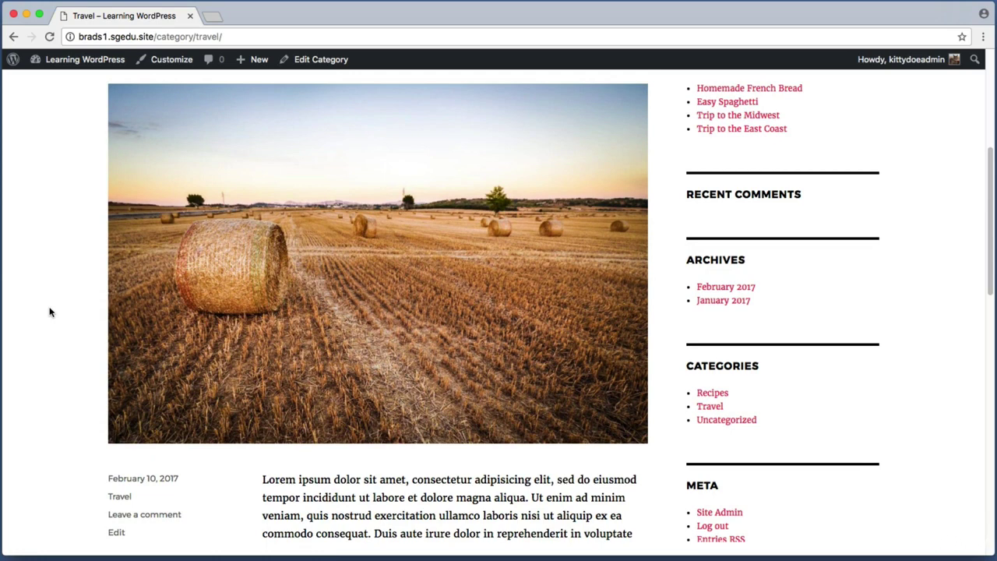
scroll(49, 311, "down", 5)
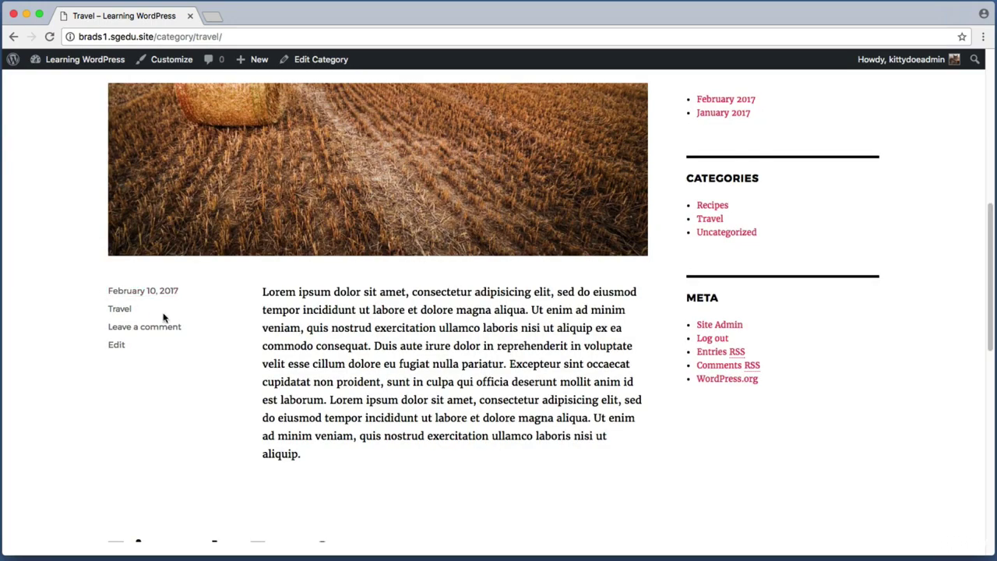
key("super+shift+4")
left_click_drag(259, 286, 628, 358)
key("super+shift+4")
left_click_drag(262, 285, 643, 484)
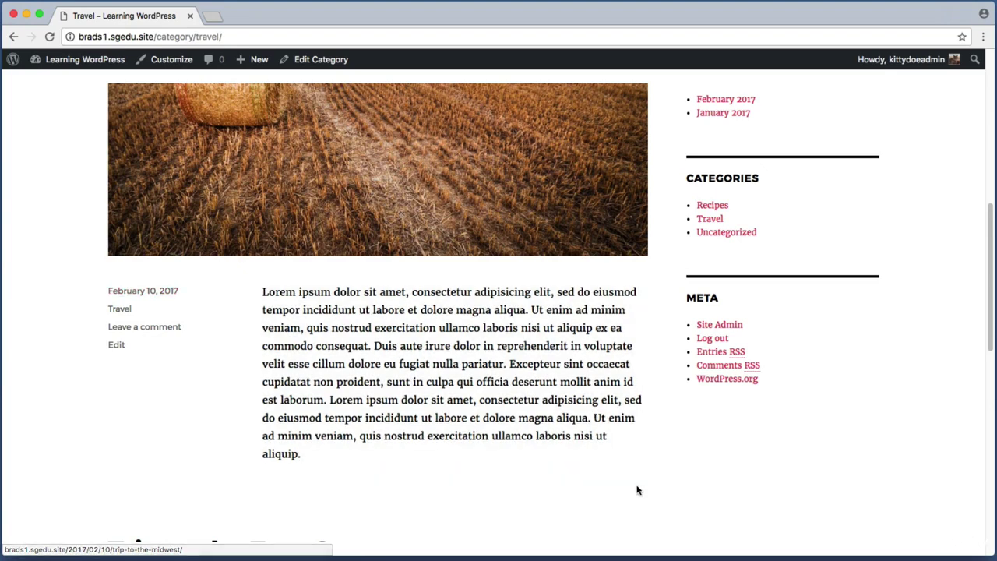
Step: Examine the date, category and comment details and the body text laid out beneath the Midwest post's featured image
key("super+shift+4")
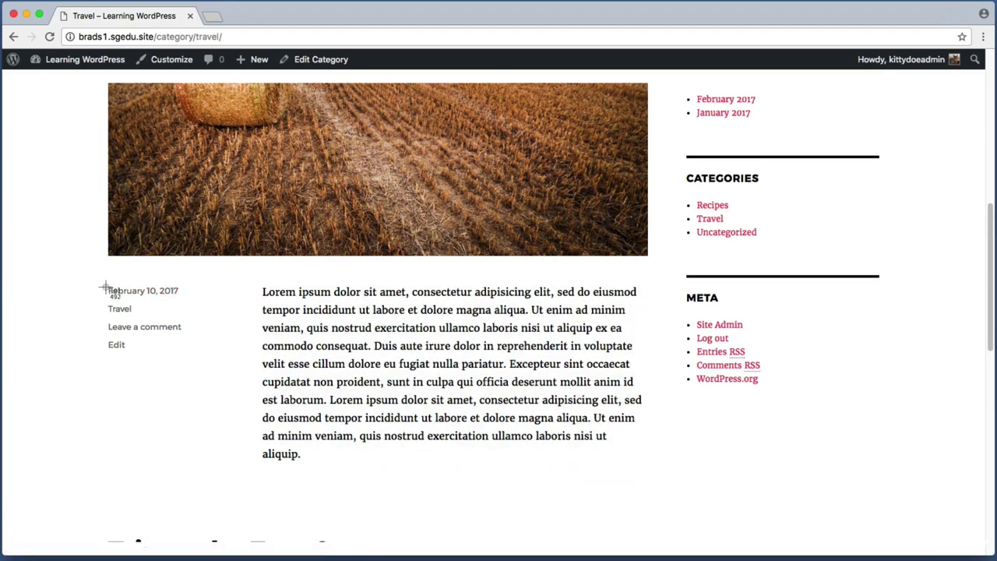
left_click_drag(108, 285, 258, 483)
key("super+shift+4")
left_click_drag(262, 287, 536, 381)
key("super+shift+4")
left_click_drag(263, 287, 647, 399)
scroll(73, 345, "up", 1)
scroll(74, 343, "up", 4)
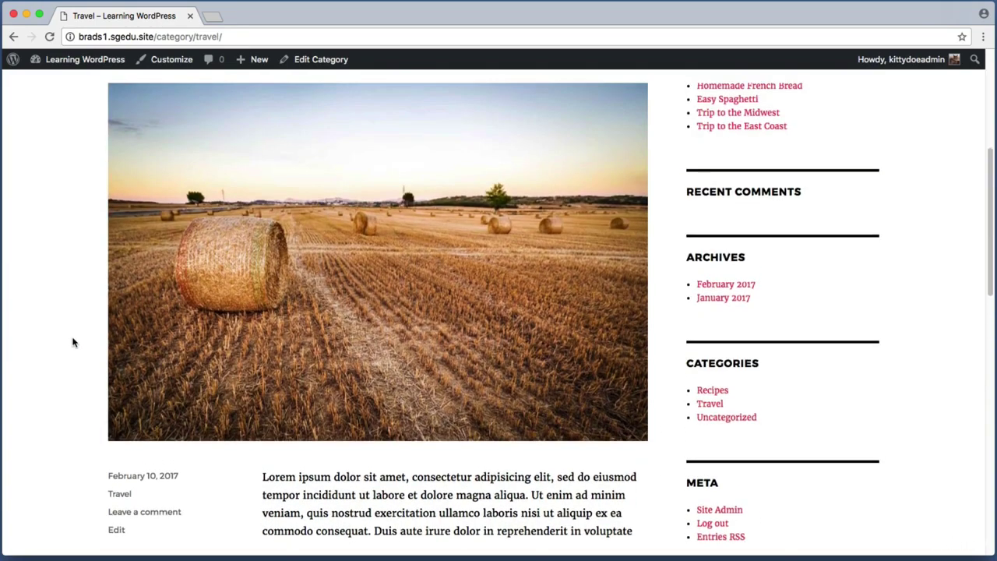
scroll(73, 343, "up", 1)
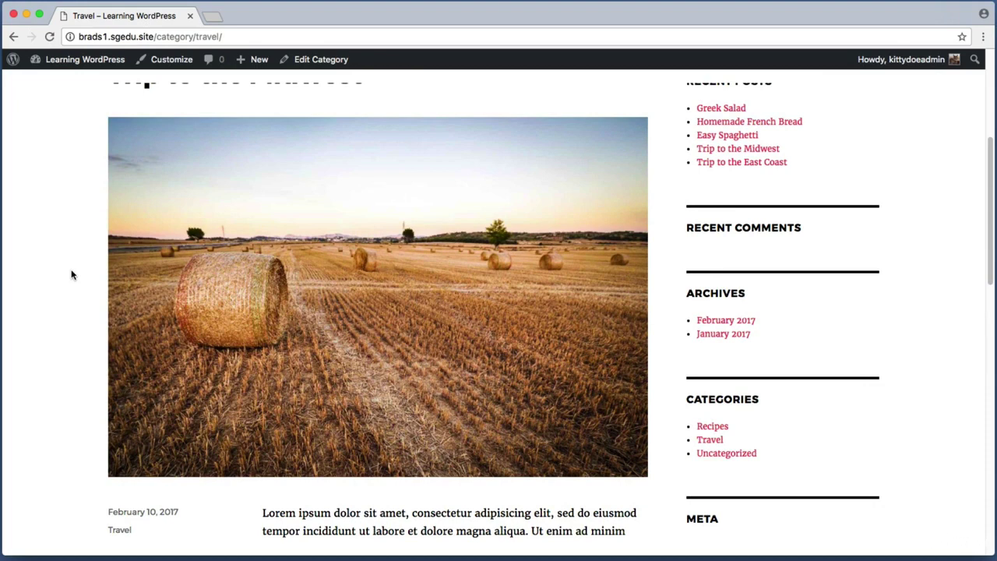
key("super+shift+4")
left_click_drag(109, 488, 653, 358)
scroll(87, 339, "up", 1)
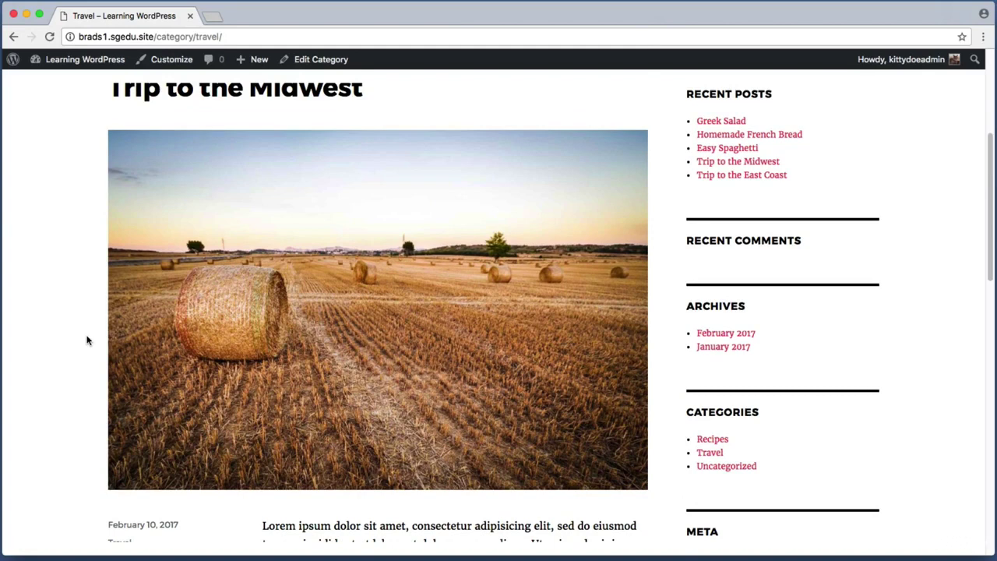
scroll(88, 339, "down", 3)
scroll(87, 340, "down", 4)
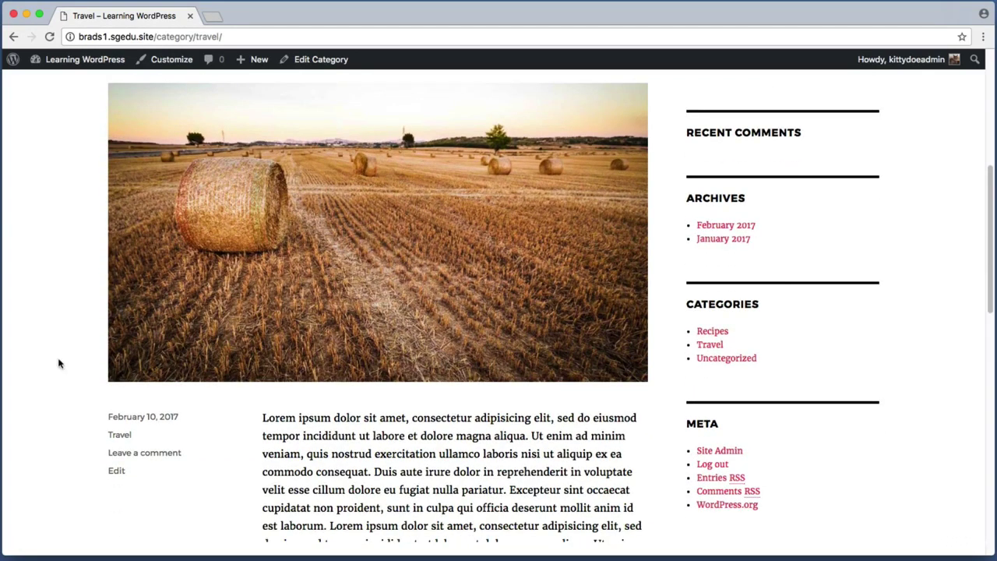
scroll(58, 363, "down", 2)
key("super+shift+4")
left_click_drag(113, 341, 256, 435)
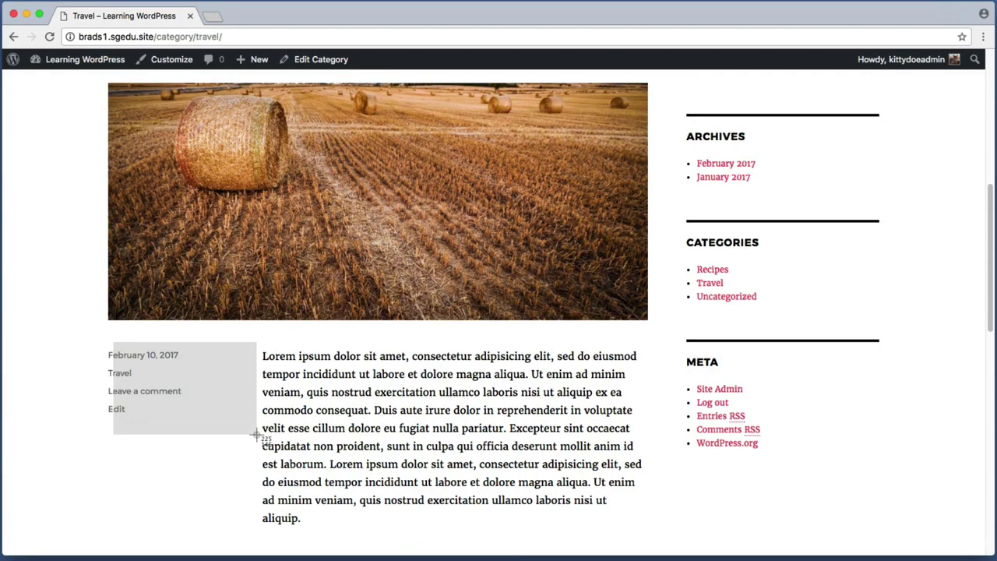
left_click_drag(257, 434, 257, 436)
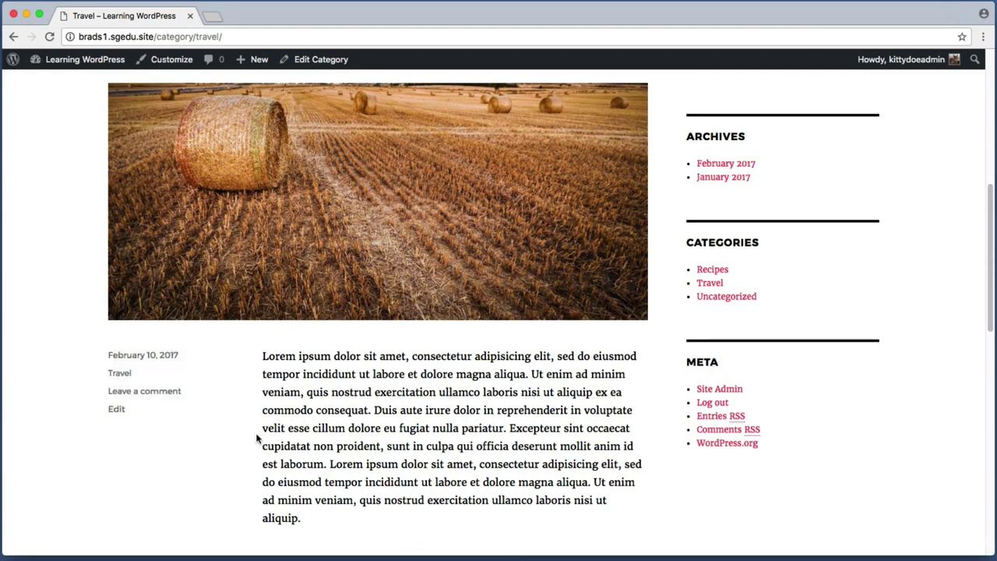
scroll(64, 311, "down", 1)
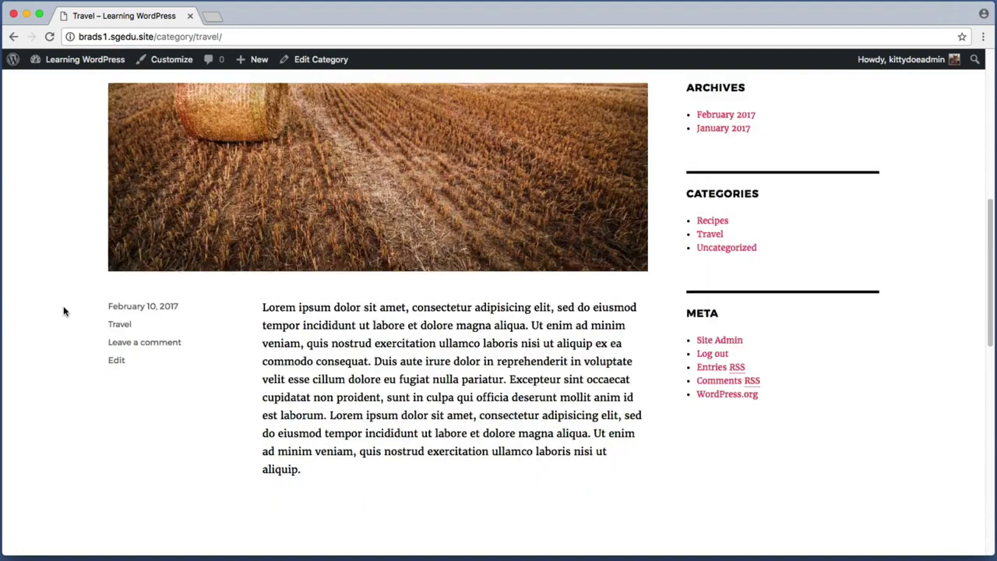
Step: Compare the height of the Midwest post's featured image with the space given to its title and body text
scroll(64, 311, "up", 10)
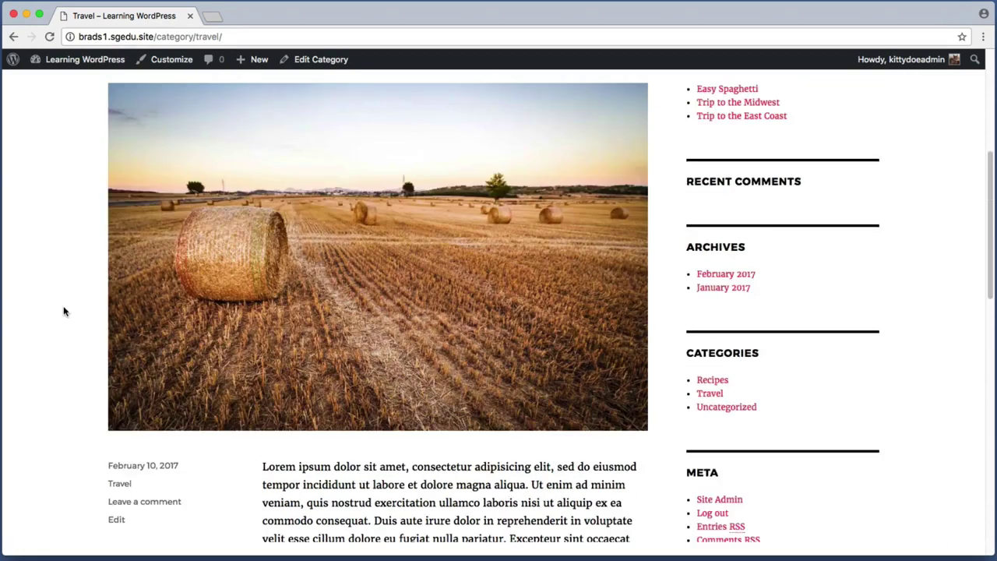
scroll(64, 311, "down", 2)
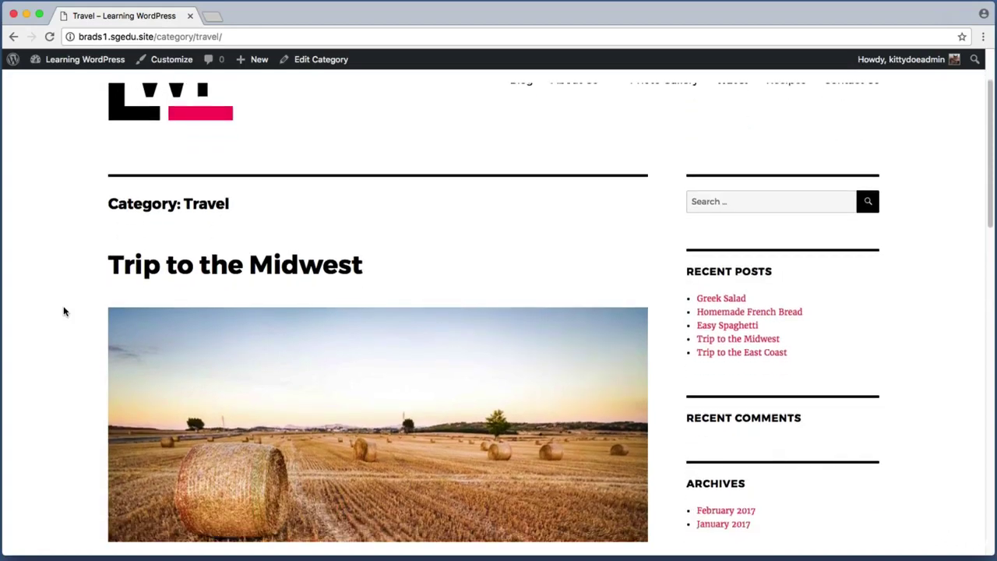
scroll(66, 294, "down", 1)
scroll(65, 294, "down", 3)
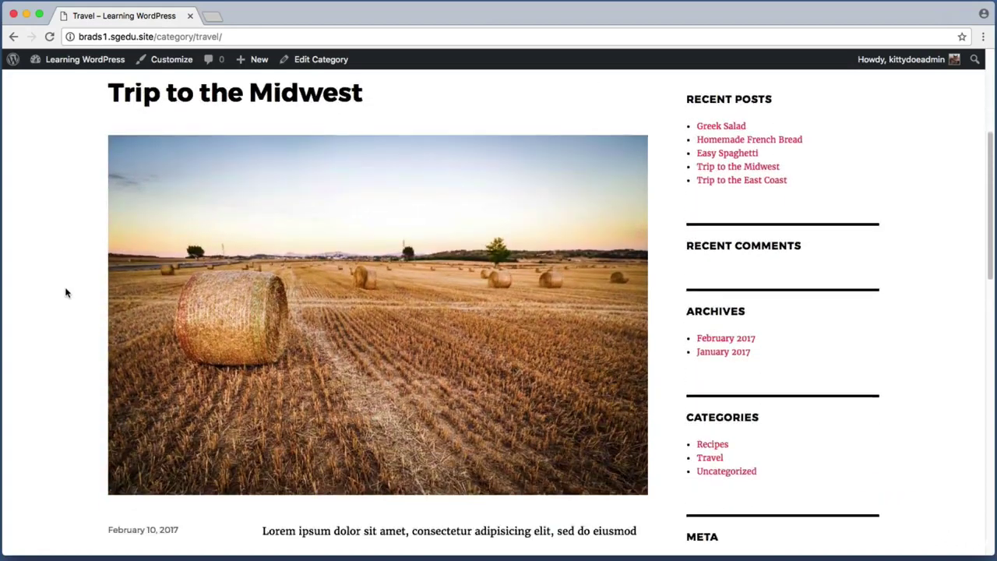
key("super+shift+4")
left_click_drag(108, 134, 647, 495)
key("super+shift+4")
left_click_drag(105, 135, 651, 266)
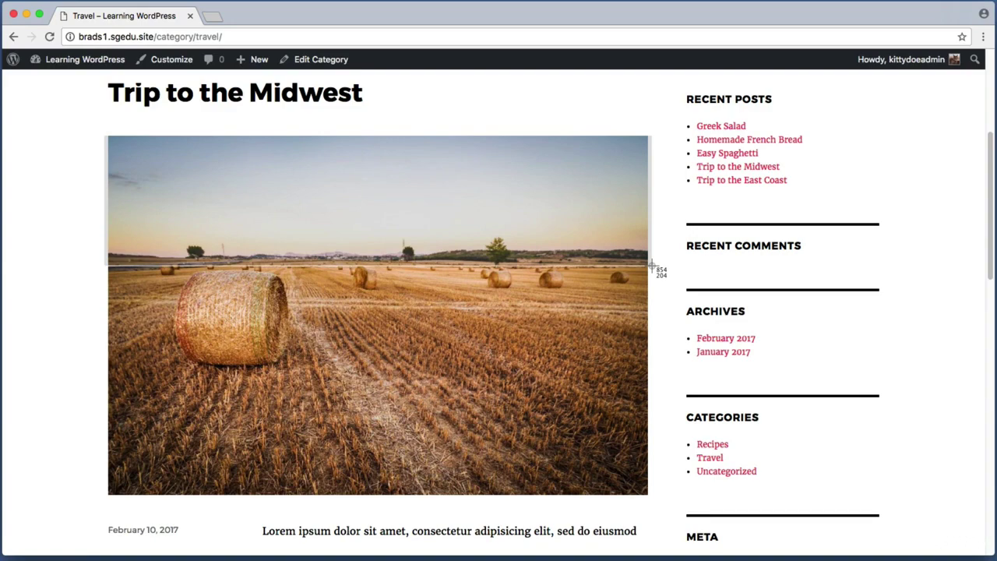
left_click_drag(651, 266, 652, 267)
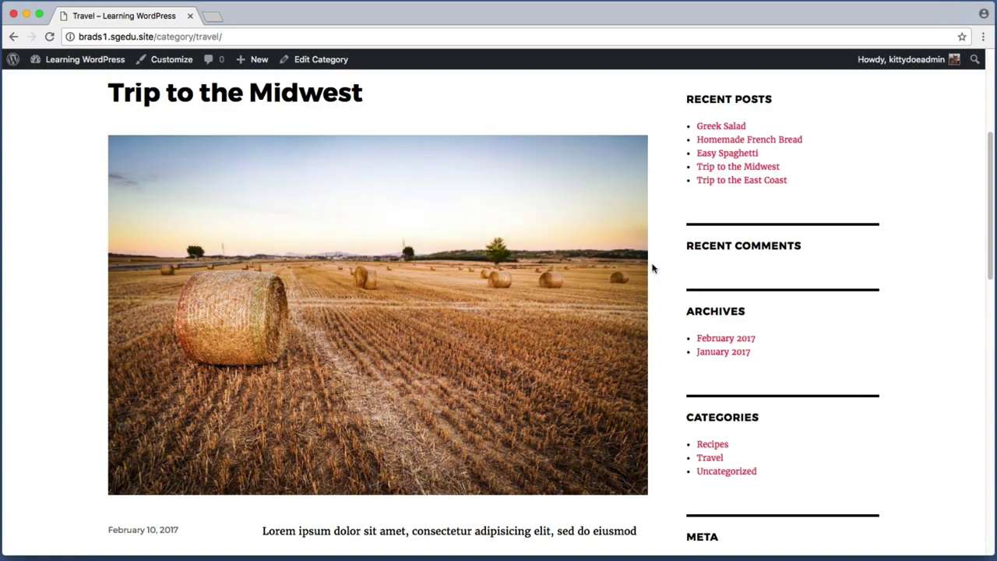
scroll(653, 267, "down", 5)
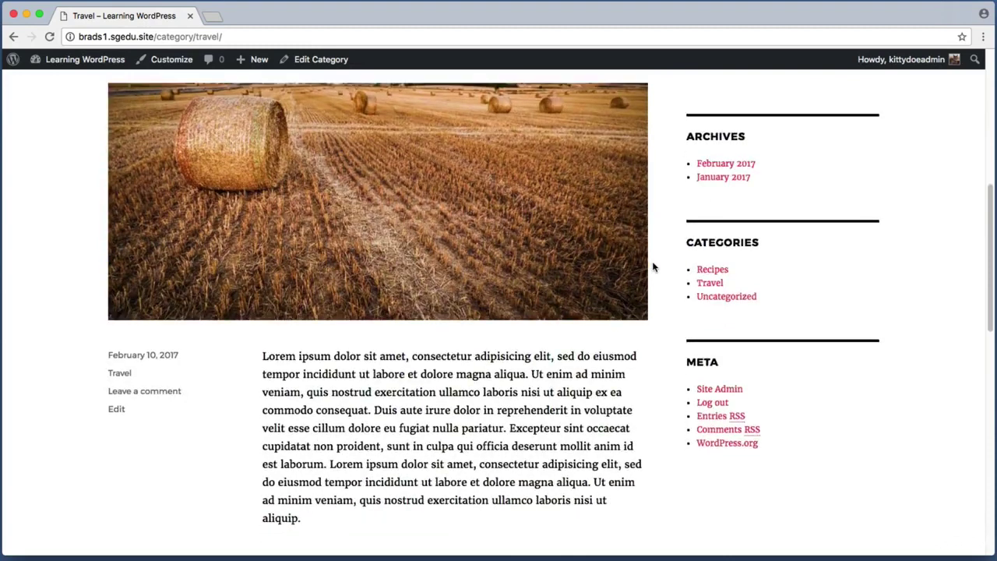
key("super+shift+4")
left_click_drag(274, 342, 648, 418)
scroll(663, 311, "up", 3)
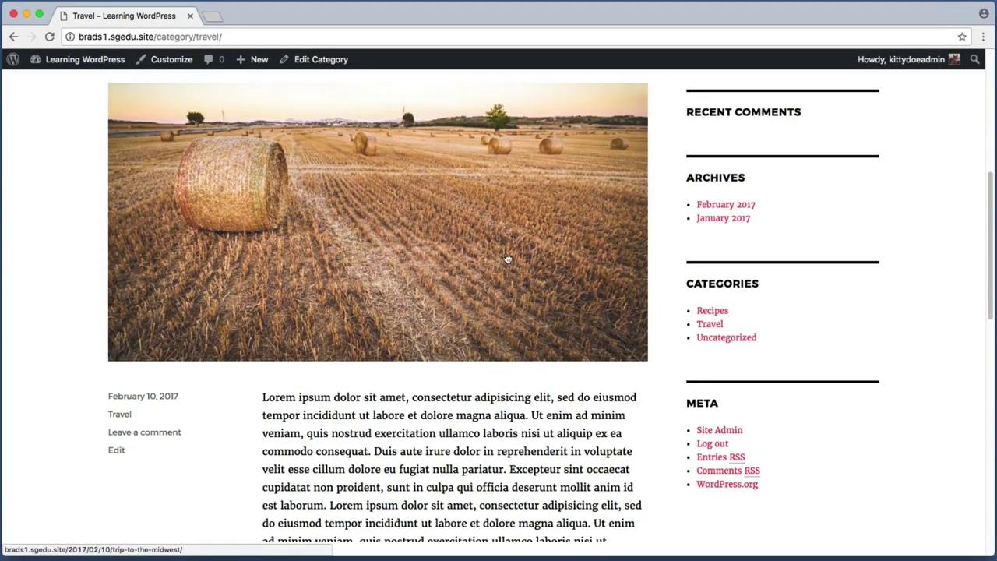
scroll(501, 254, "up", 2)
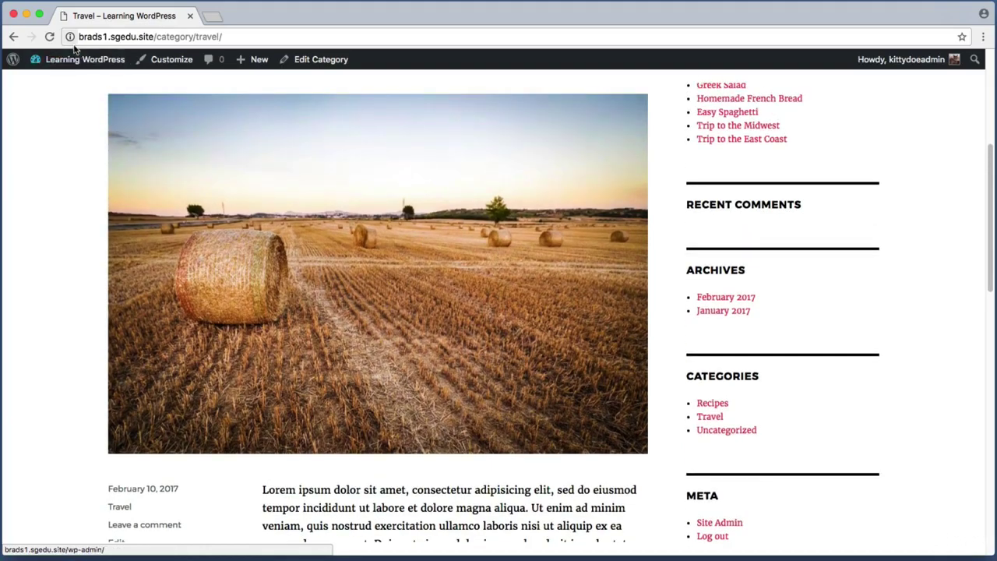
Step: Return to the admin dashboard, open the Trip to the Midwest post for editing and locate its featured image
left_click(81, 61)
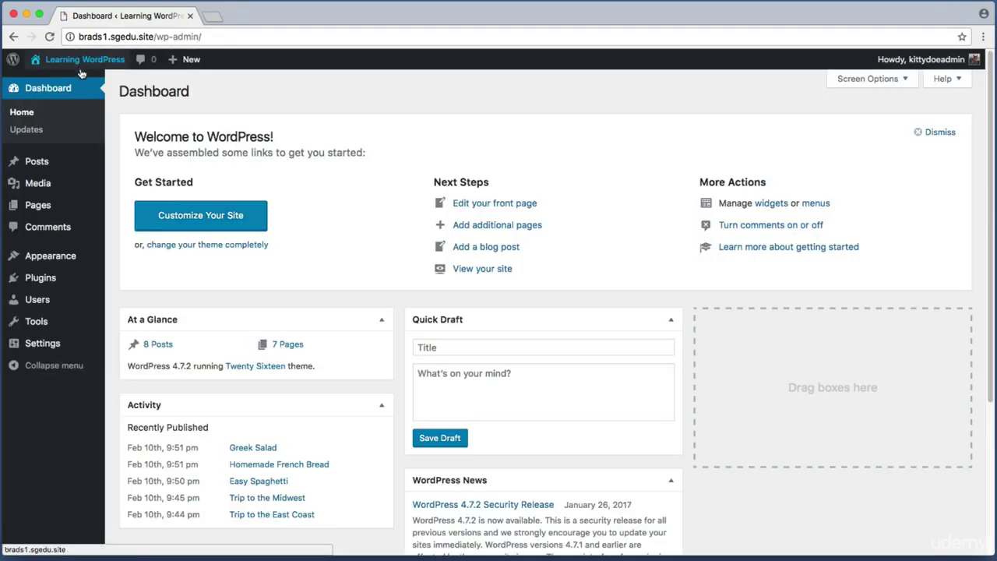
left_click(55, 165)
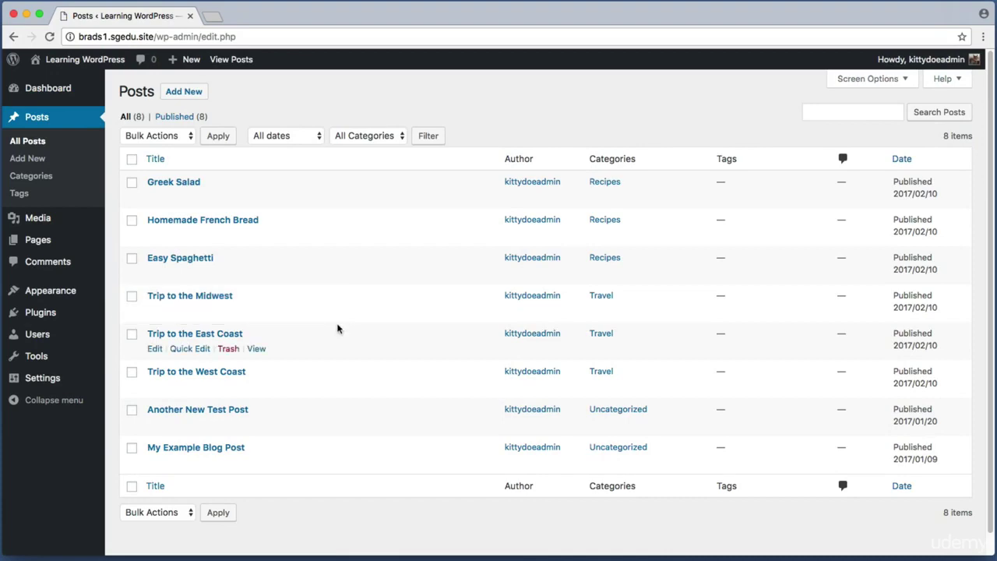
left_click(229, 299)
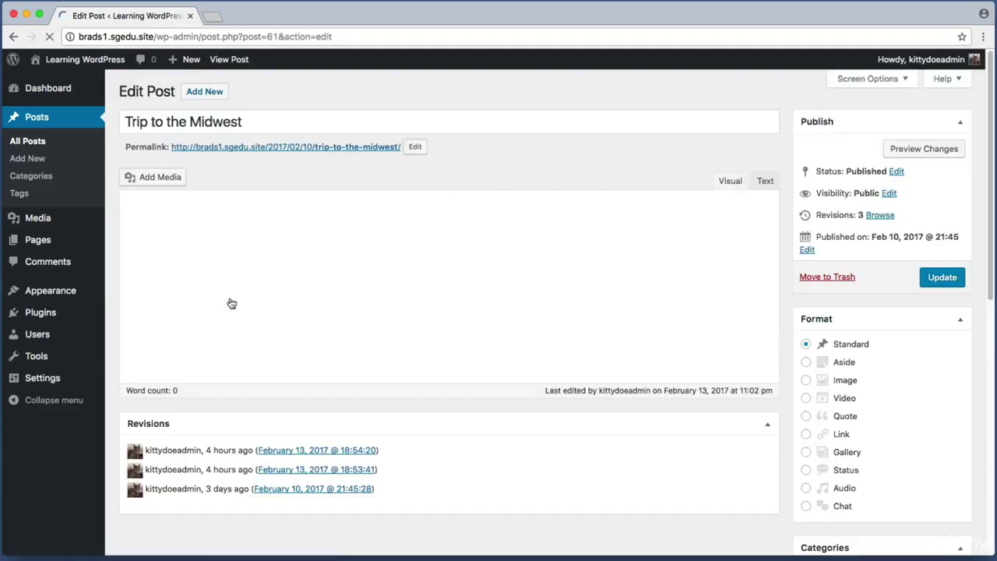
scroll(781, 260, "down", 10)
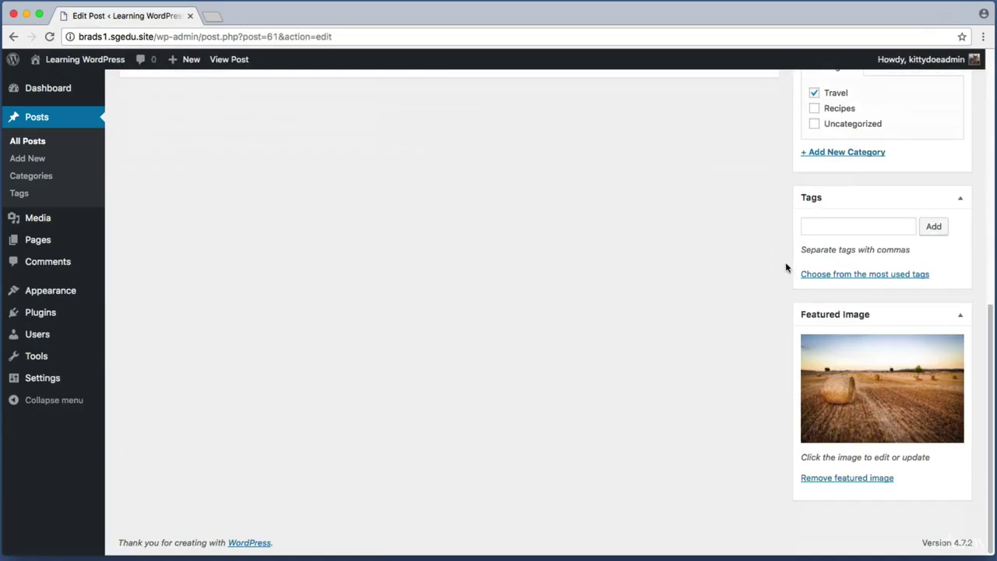
key("super+shift+4")
left_click_drag(785, 298, 979, 506)
Step: Open the post's featured image, midwest.jpeg, in the image editor from its attachment details
left_click(838, 376)
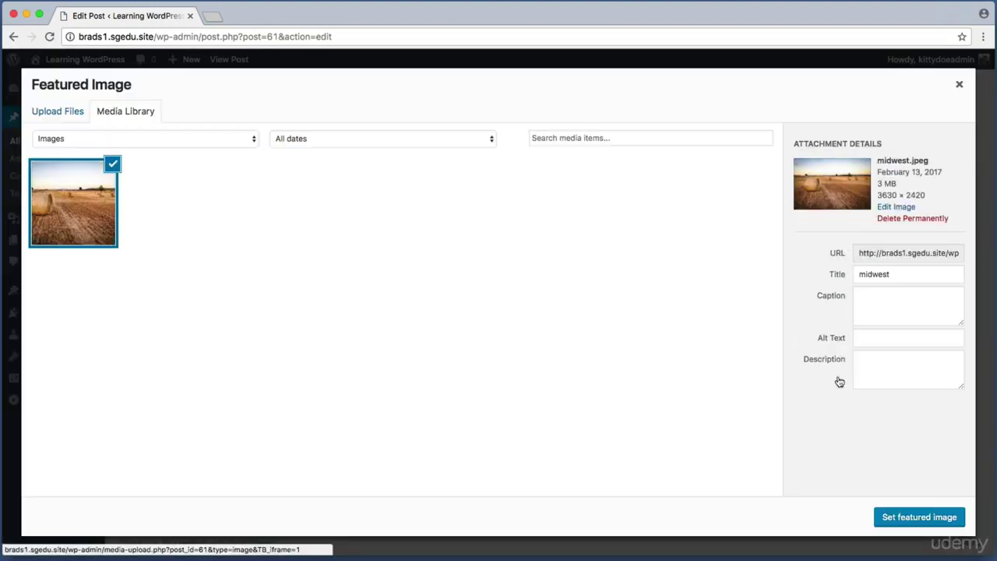
key("super+shift+4")
left_click_drag(787, 123, 981, 248)
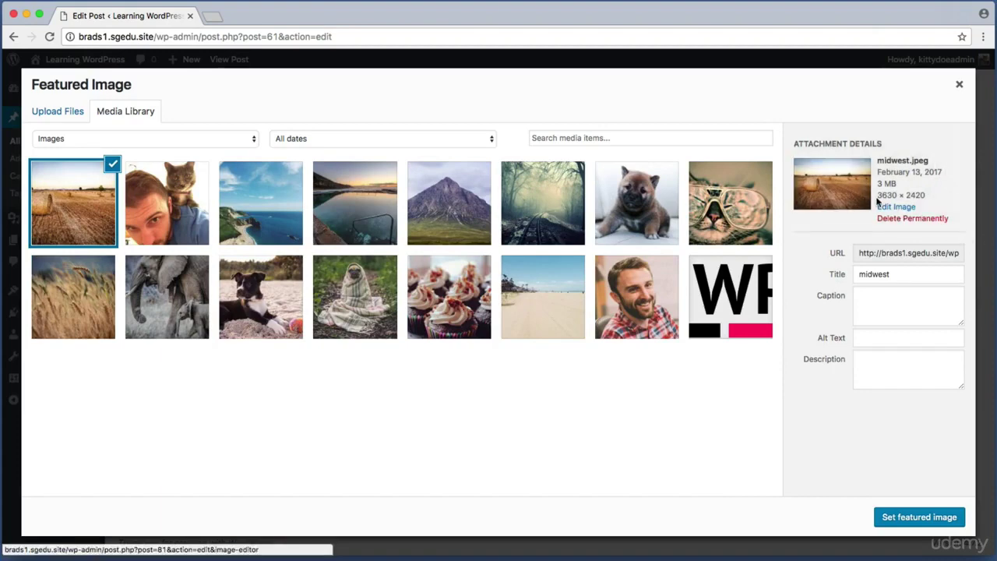
key("super+shift+4")
left_click_drag(875, 199, 937, 225)
left_click(902, 207)
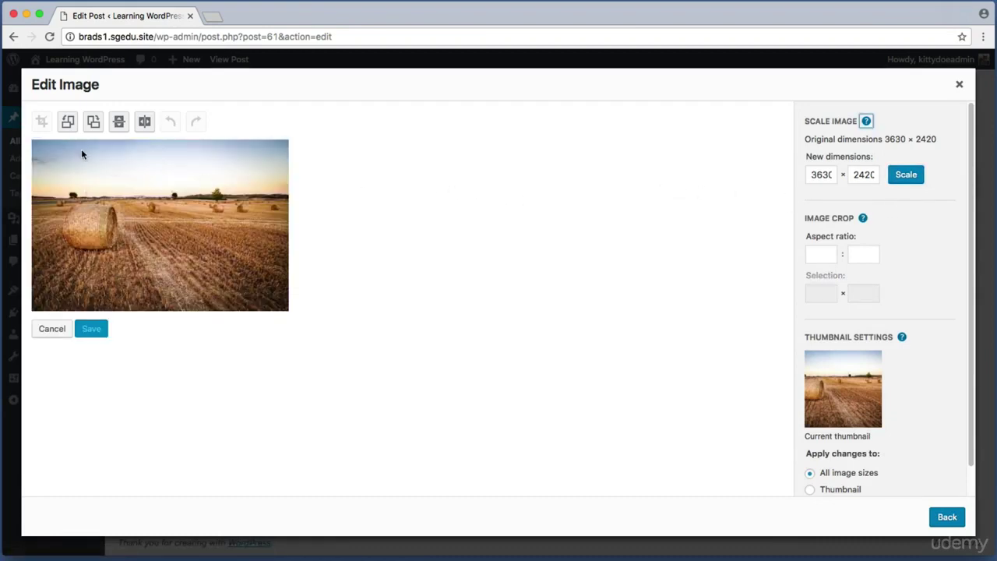
Step: Crop the Midwest image to a full-width middle strip of about 3630 × 1053 pixels and save the edited image
left_click_drag(36, 182, 288, 257)
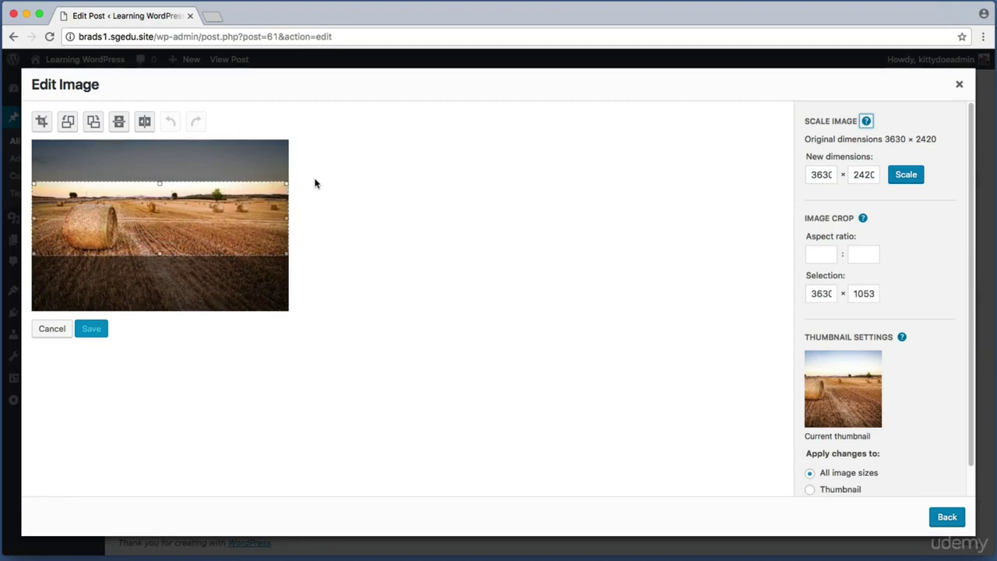
left_click(42, 123)
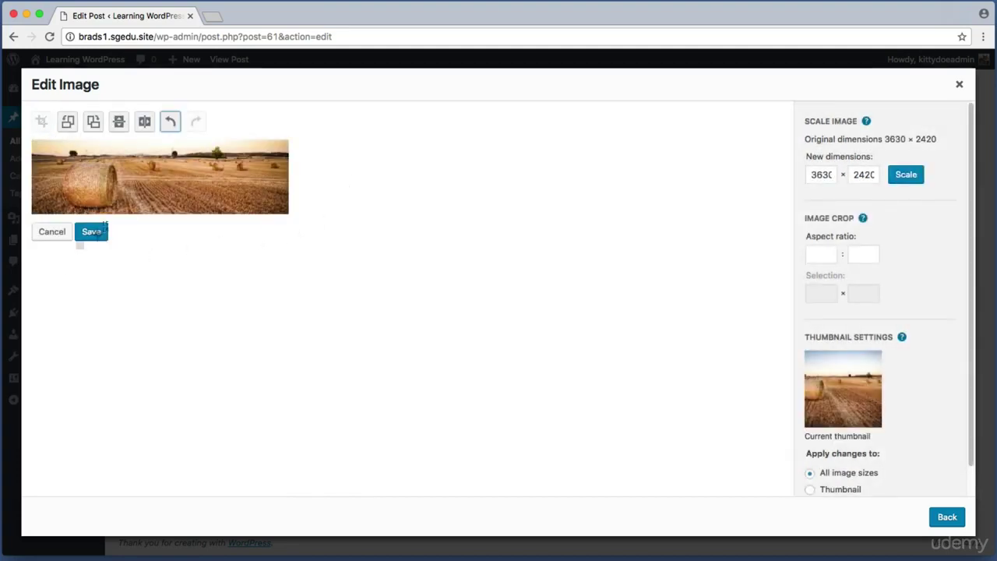
left_click(95, 234)
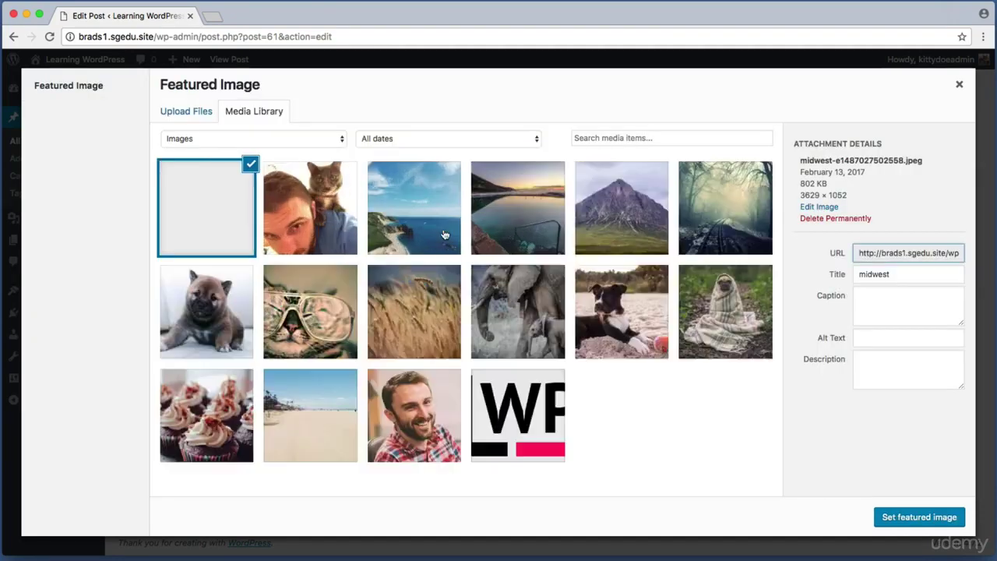
Step: Set the cropped Midwest image as the post's featured image and check its preview in the post editor
key("super+shift+4")
left_click_drag(855, 495, 971, 530)
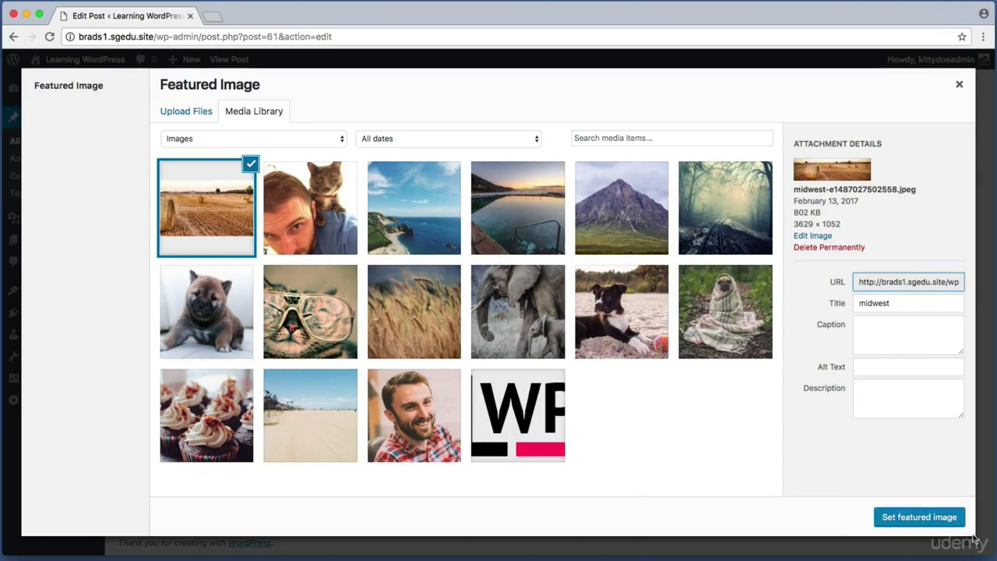
left_click(938, 520)
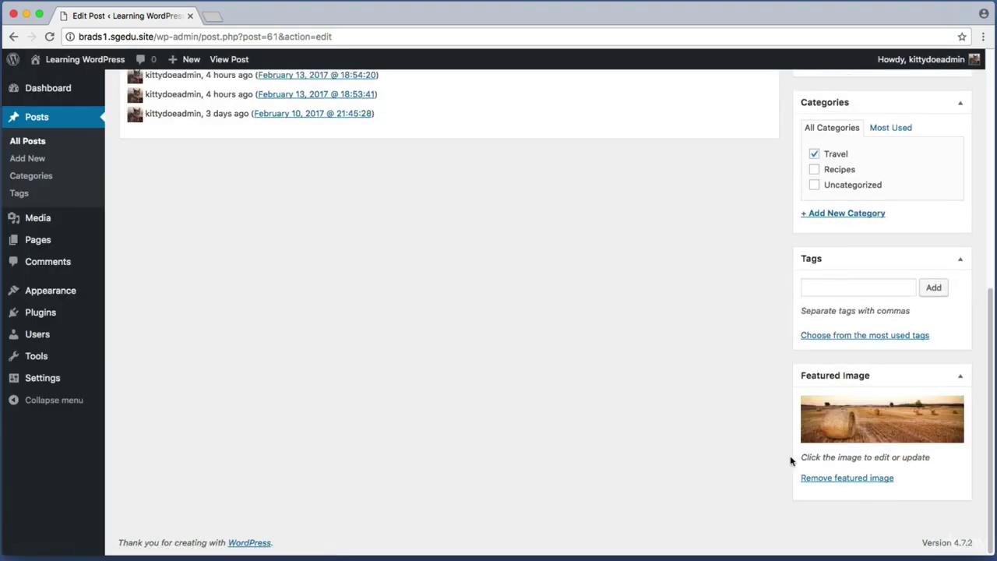
key("super+shift+4")
left_click_drag(773, 356, 983, 497)
Step: Update the Trip to the Midwest post to save the cropped featured image
scroll(983, 500, "up", 6)
key("super+shift+4")
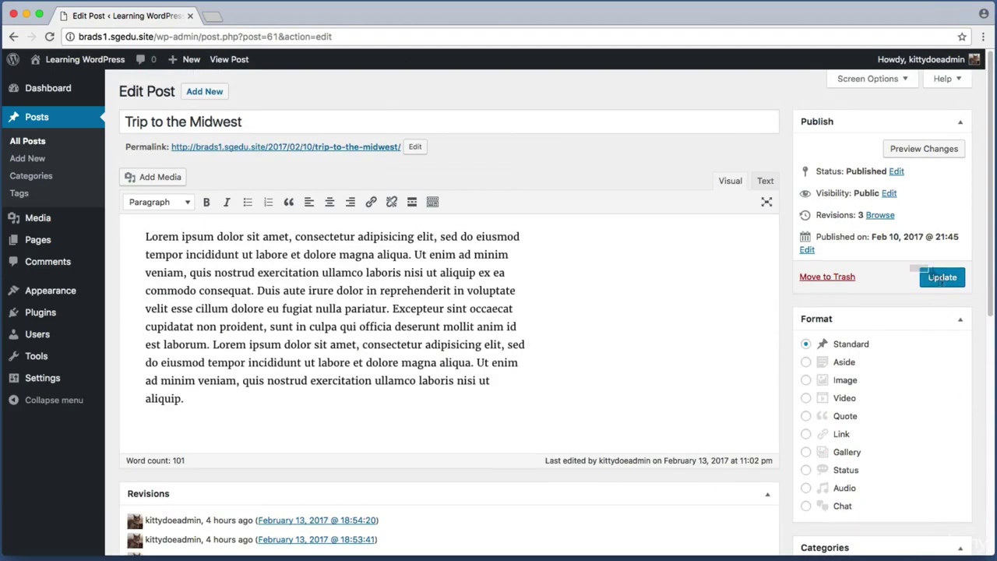
left_click_drag(909, 264, 971, 300)
left_click(958, 284)
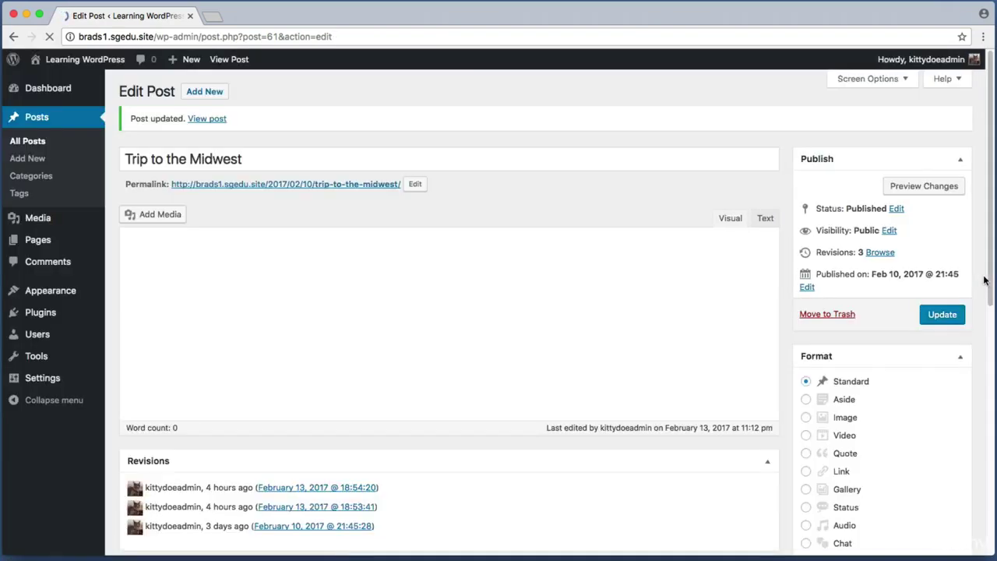
Step: Open the public site's Travel category page and review the cropped Midwest image and the East Coast and West Coast posts
left_click(91, 60)
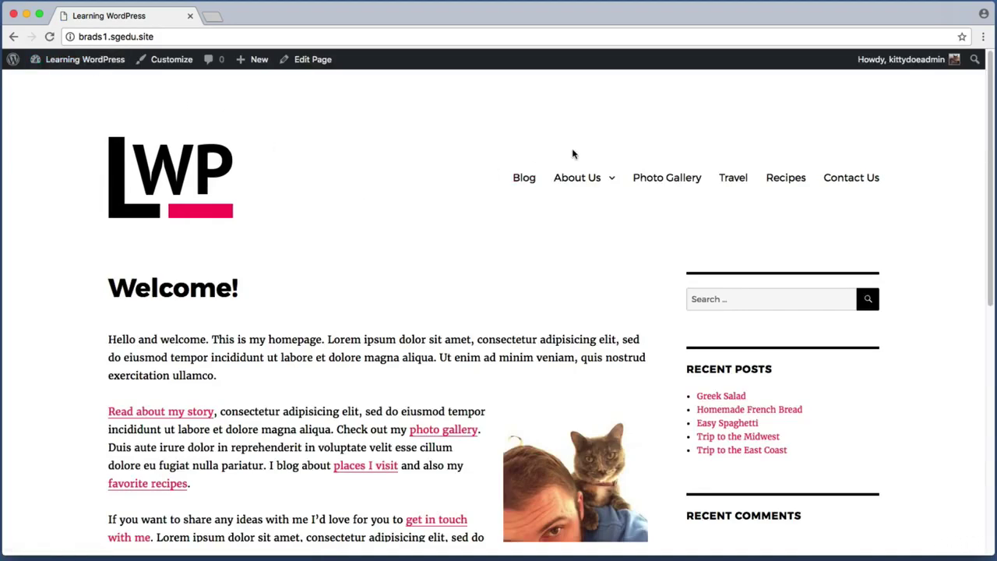
left_click(732, 181)
scroll(41, 240, "down", 5)
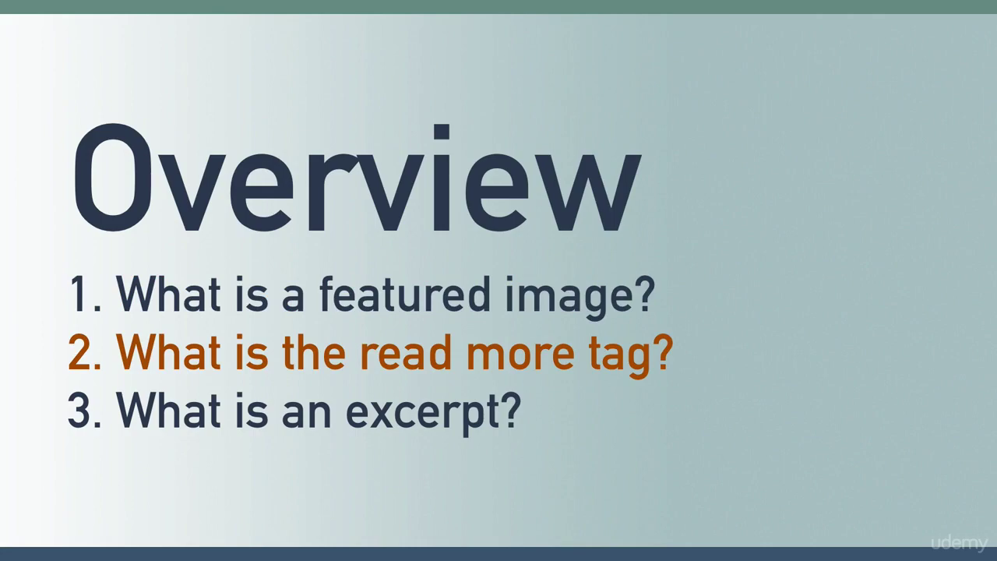
left_click_drag(81, 117, 651, 514)
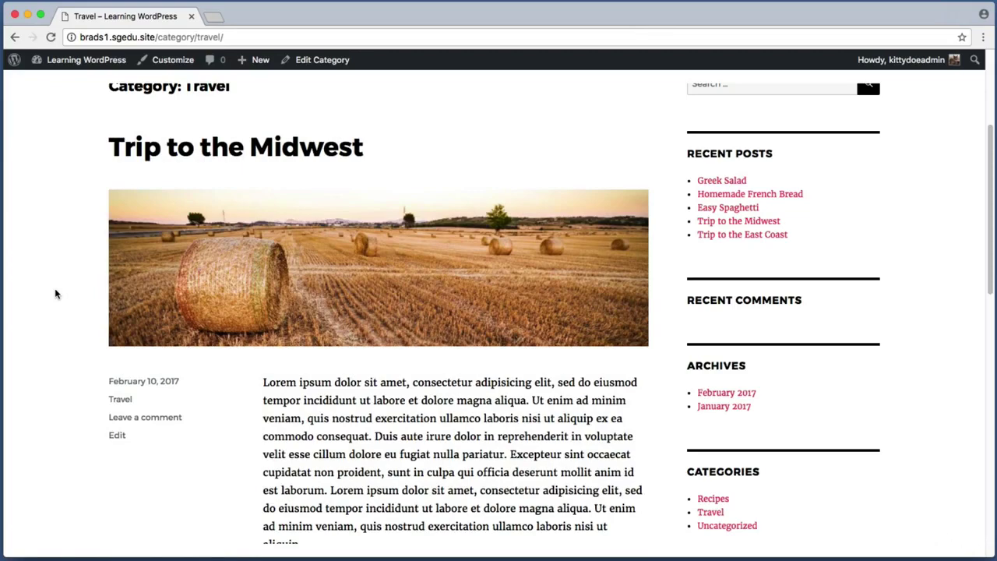
scroll(56, 293, "down", 10)
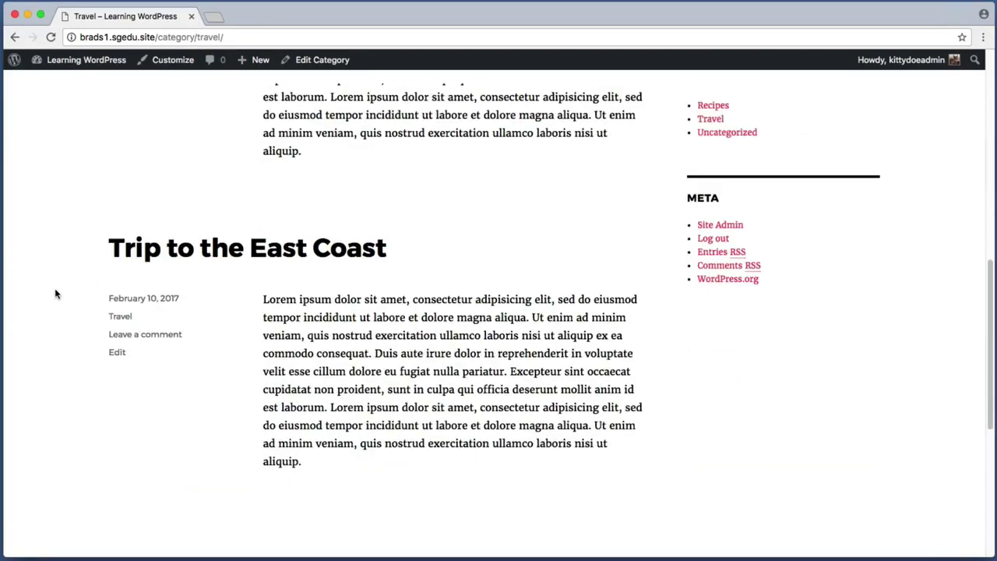
scroll(60, 252, "down", 10)
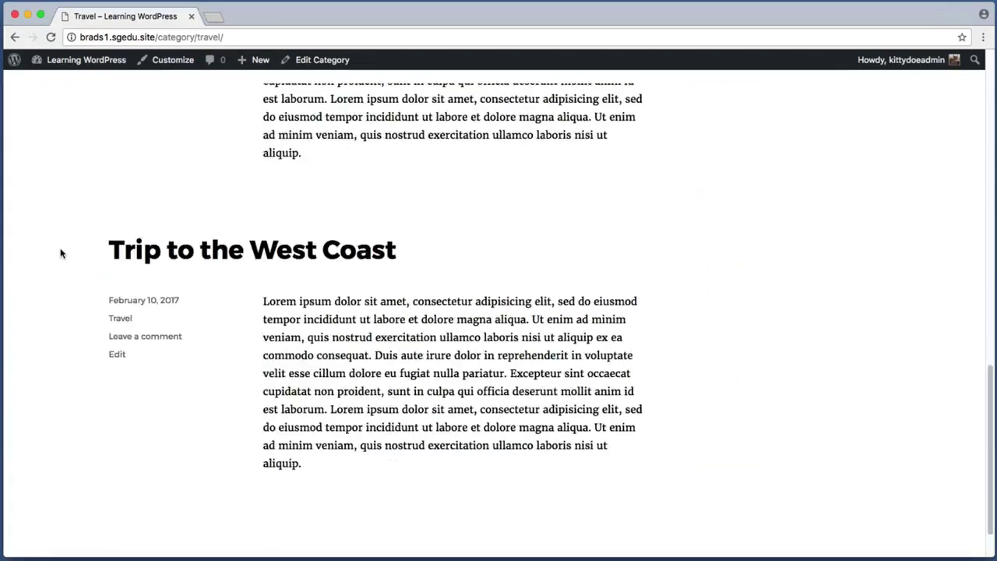
Step: Examine the Trip to the Midwest post's title, image and text length on the Travel category page
scroll(60, 251, "up", 15)
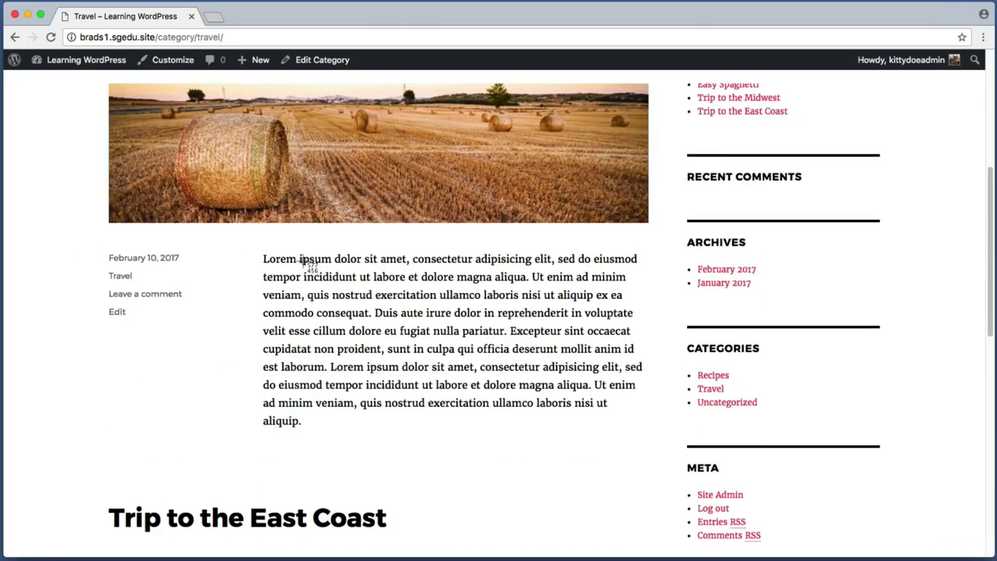
key("super+shift+4")
left_click_drag(258, 251, 646, 322)
key("super+shift+4")
left_click_drag(256, 323, 608, 335)
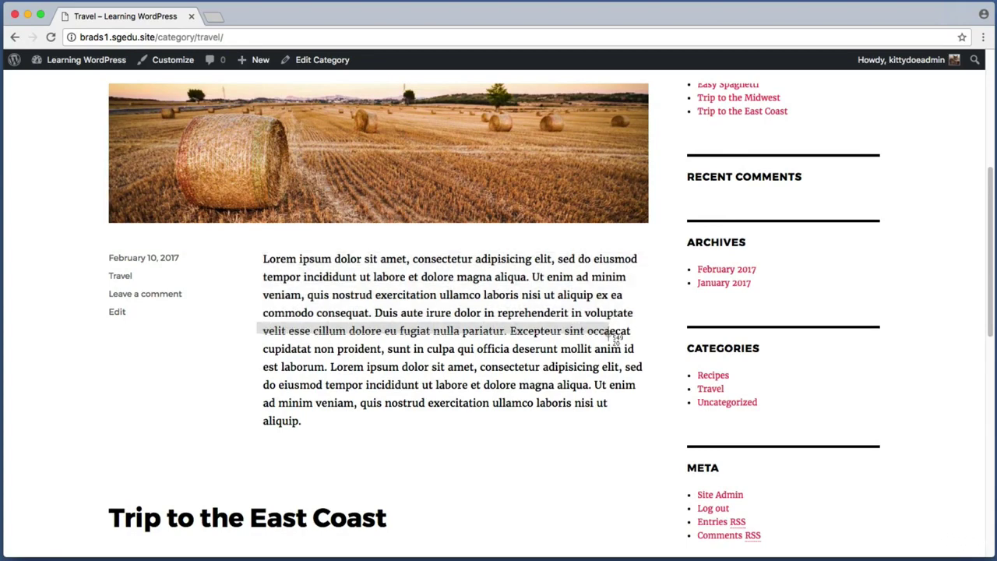
scroll(69, 291, "up", 2)
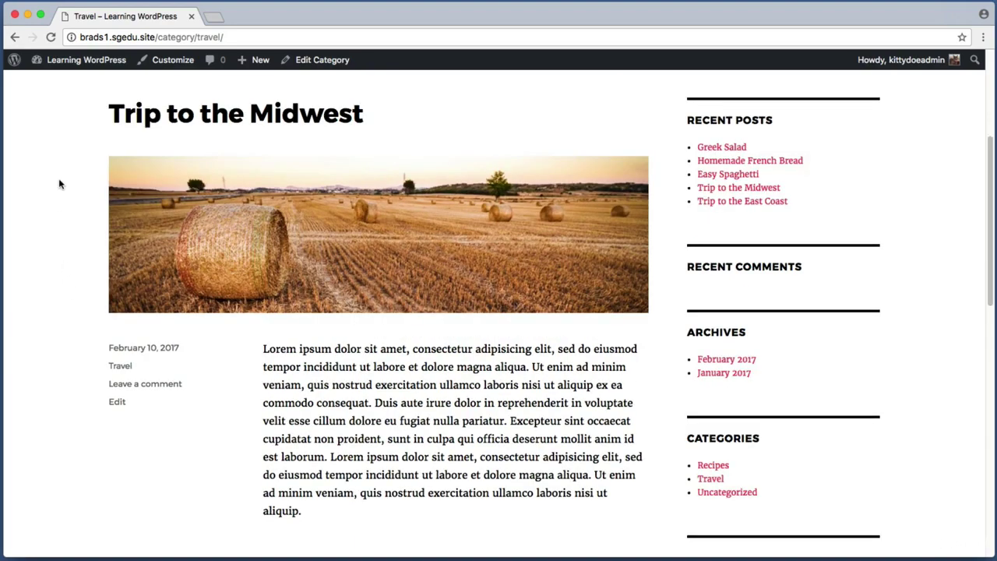
key("super+shift+4")
left_click_drag(95, 92, 385, 134)
Step: Return to the site's admin area and open the Trip to the Midwest post for editing
left_click(76, 62)
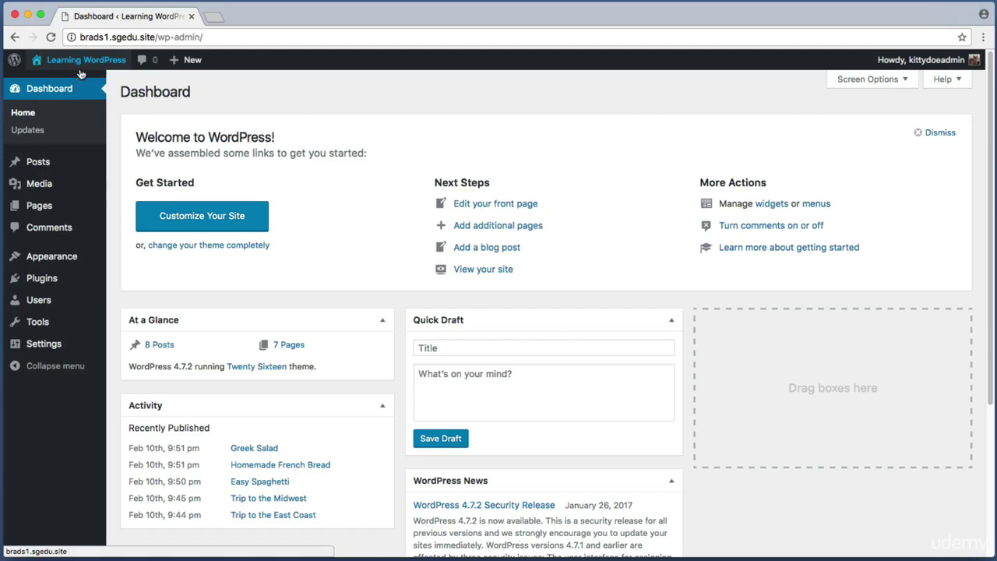
left_click(49, 166)
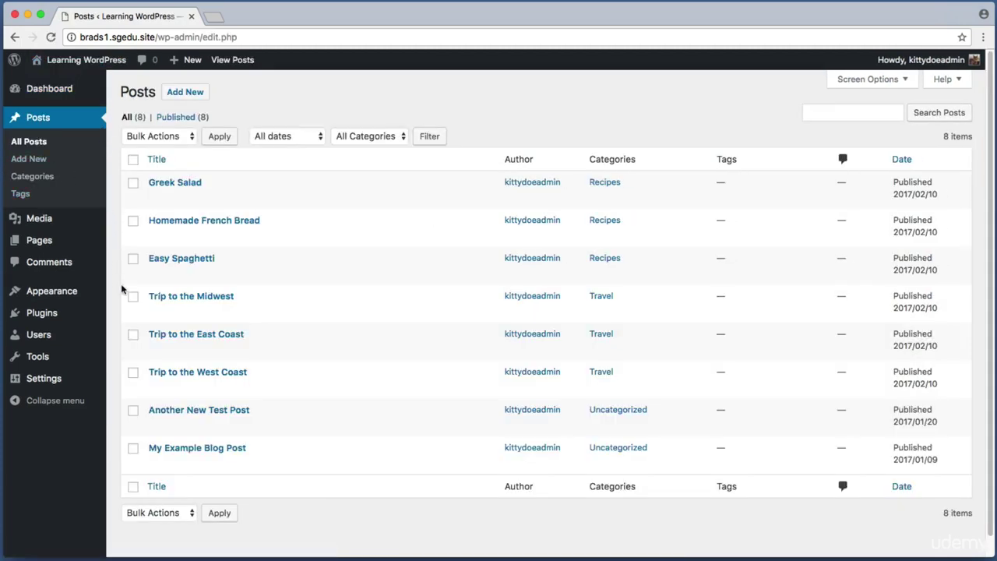
mouse_move(126, 286)
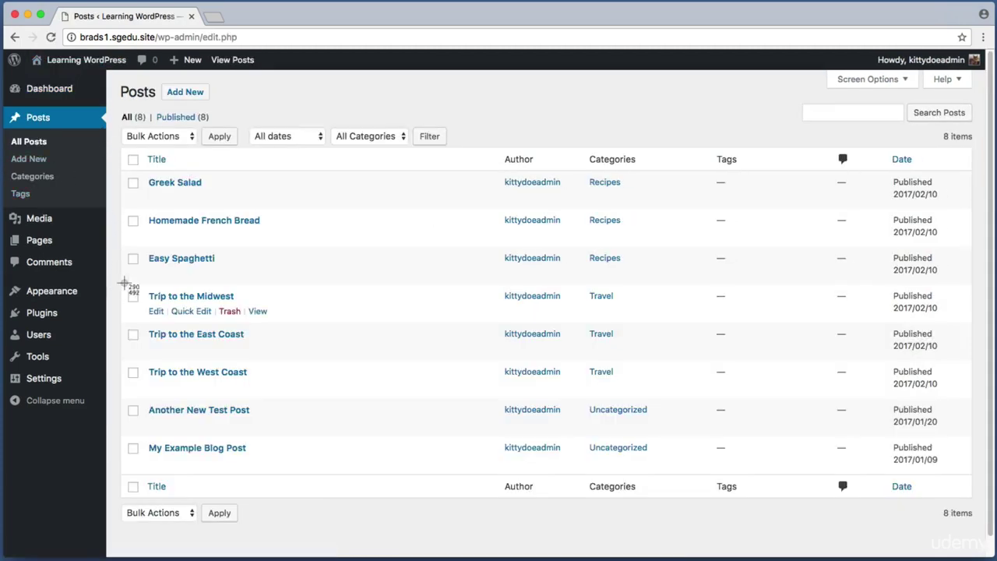
left_click(187, 298)
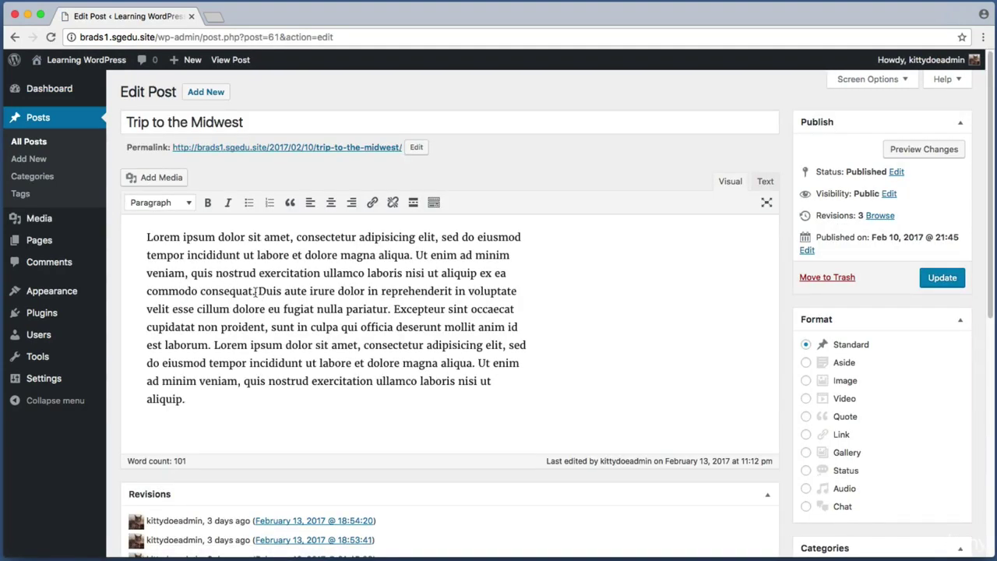
Step: Insert a Read More tag in the post body after the sentence ending "commodo consequat."
left_click_drag(255, 291, 123, 222)
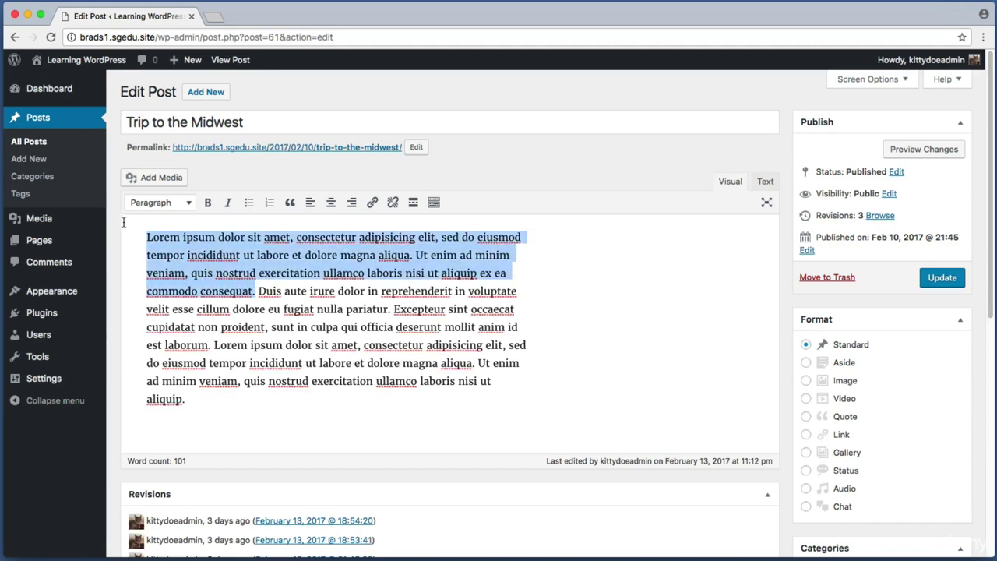
double_click(257, 290)
double_click(257, 291)
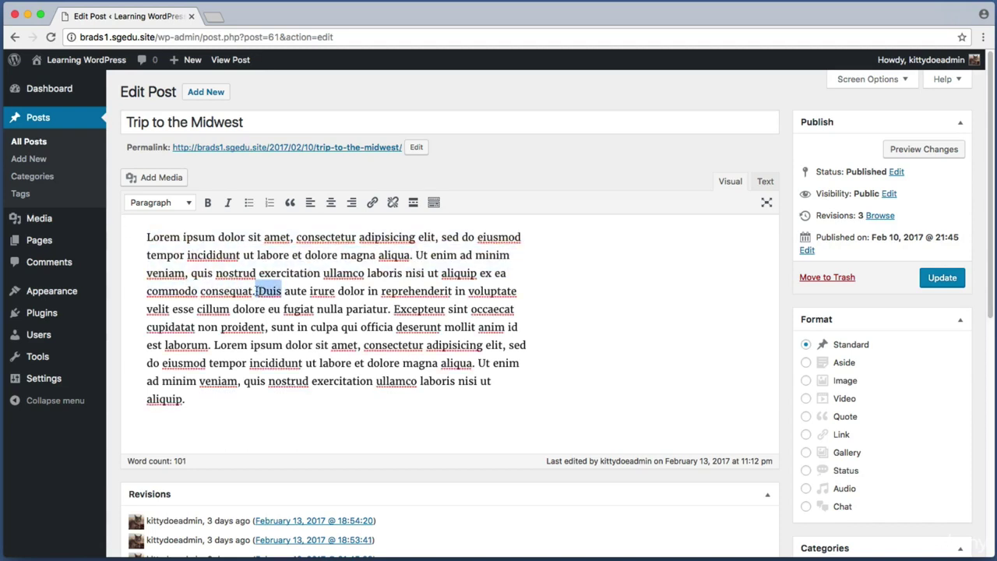
left_click(256, 290)
key("super+shift+4")
mouse_move(408, 193)
left_mouse_down()
mouse_move(431, 227)
mouse_move(413, 210)
left_mouse_up()
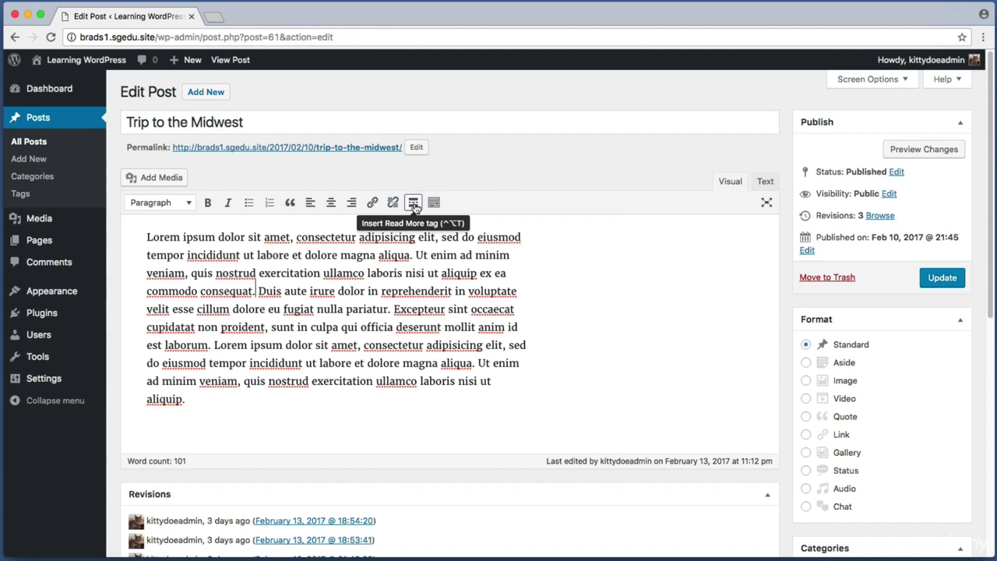
left_click(414, 203)
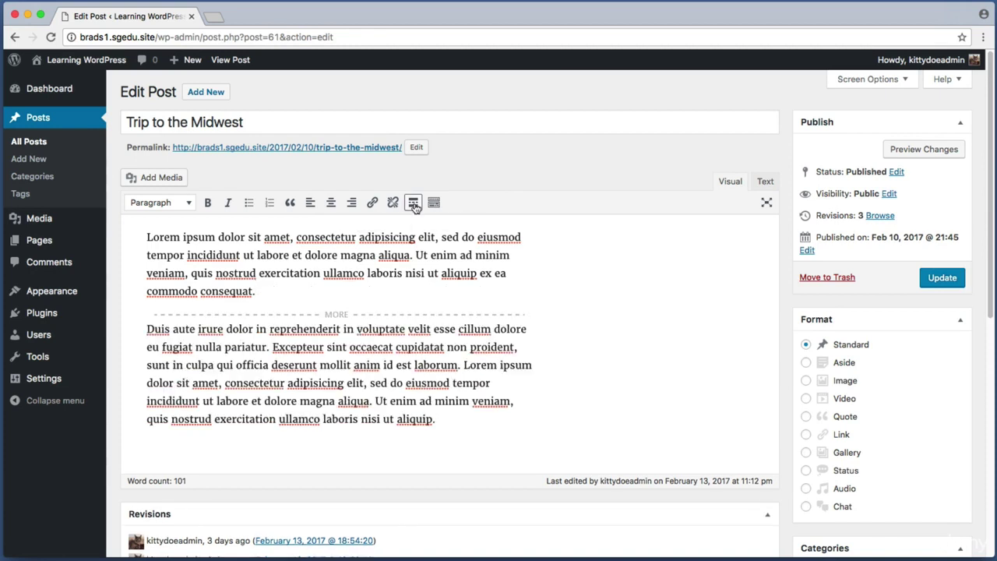
key("super+shift+4")
left_click_drag(146, 303, 558, 322)
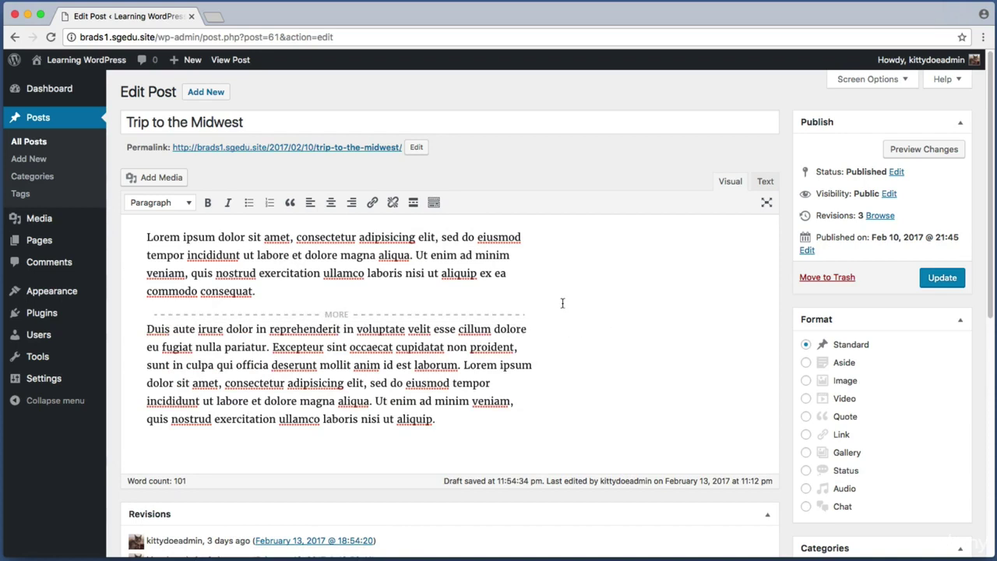
Step: Update the Trip to the Midwest post to save the Read More break
key("super+shift+4")
left_click_drag(896, 257, 976, 300)
left_click(945, 278)
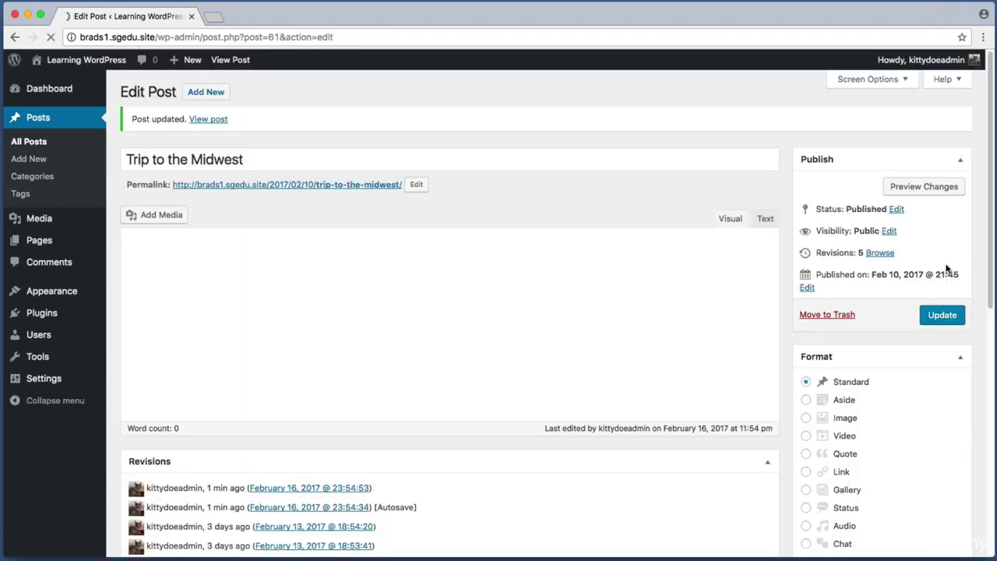
Step: Open the public site's Travel category page and examine the text excerpt of the Midwest post
left_click(88, 60)
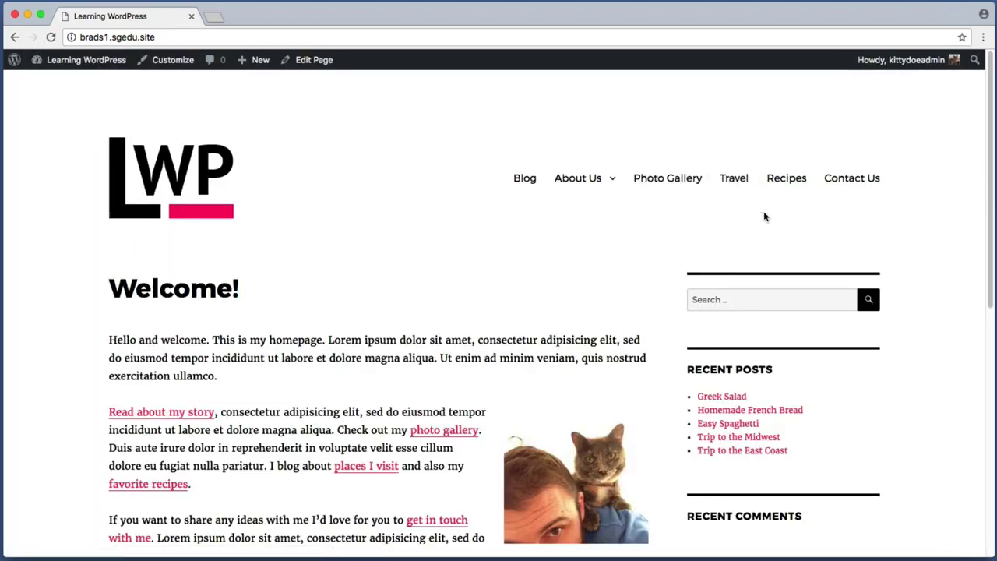
left_click(734, 184)
scroll(99, 162, "down", 3)
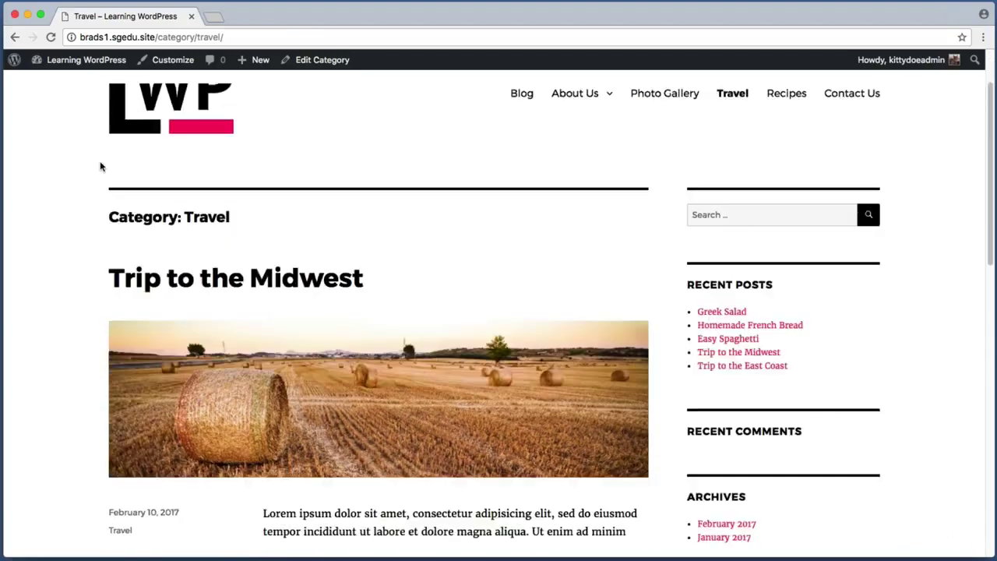
scroll(99, 162, "down", 1)
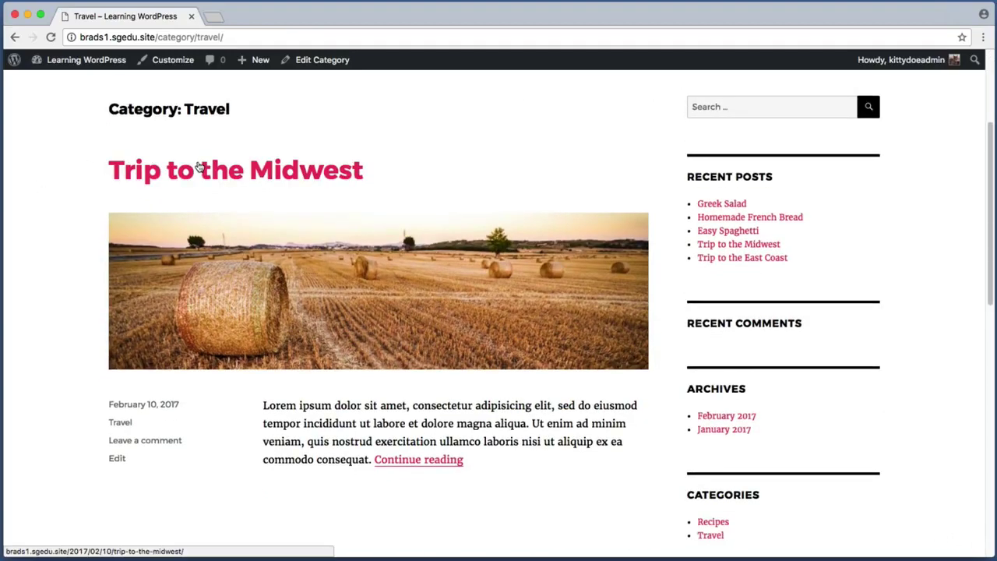
scroll(249, 391, "down", 3)
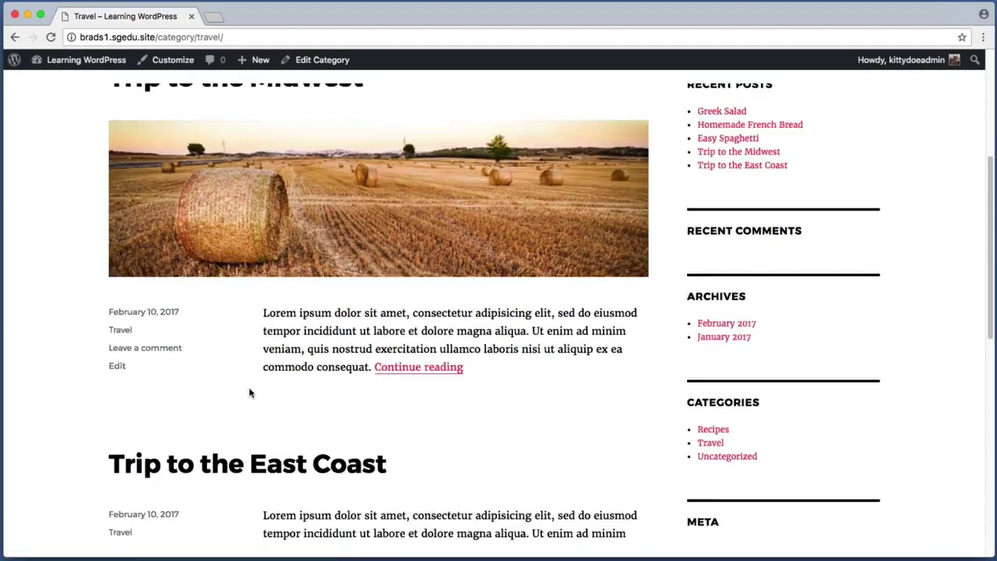
key("super+shift+4")
left_click_drag(253, 244, 644, 336)
scroll(332, 352, "up", 1)
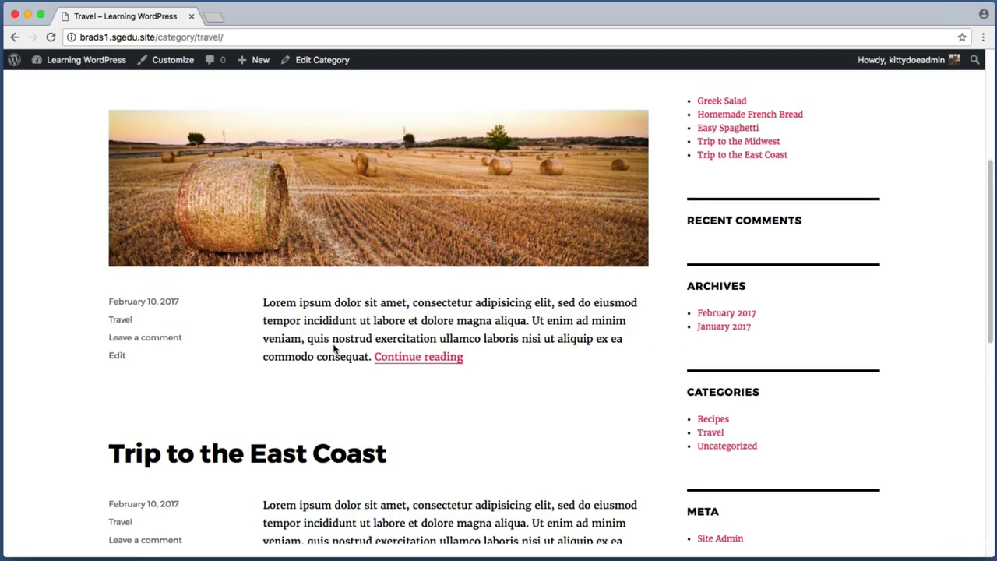
Step: Examine the Midwest entry's Continue reading link, featured image and title as ways into the full post
key("super+shift+4")
left_click_drag(355, 344, 515, 374)
scroll(432, 360, "up", 1)
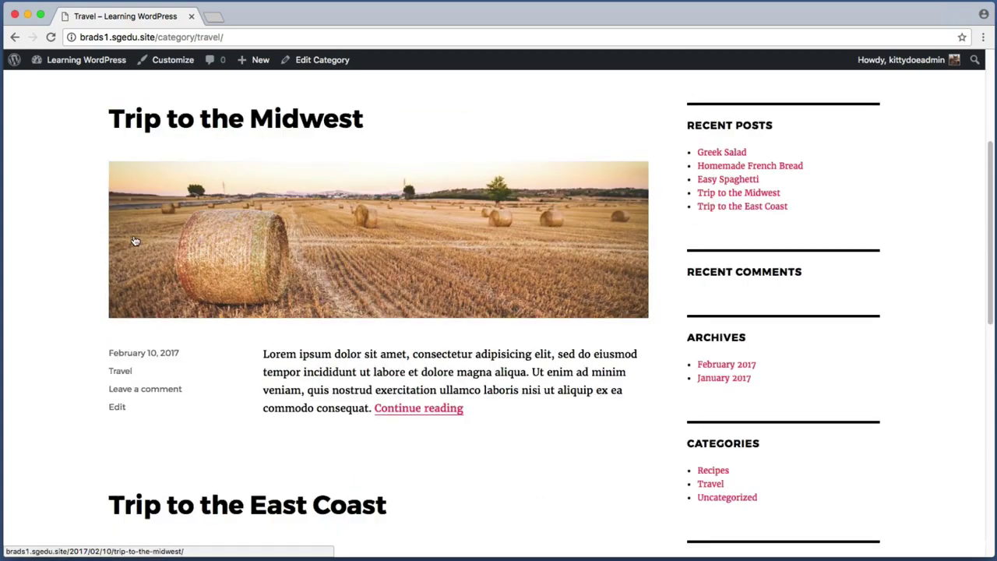
key("super+shift+4")
left_click_drag(93, 148, 358, 302)
key("super+shift+4")
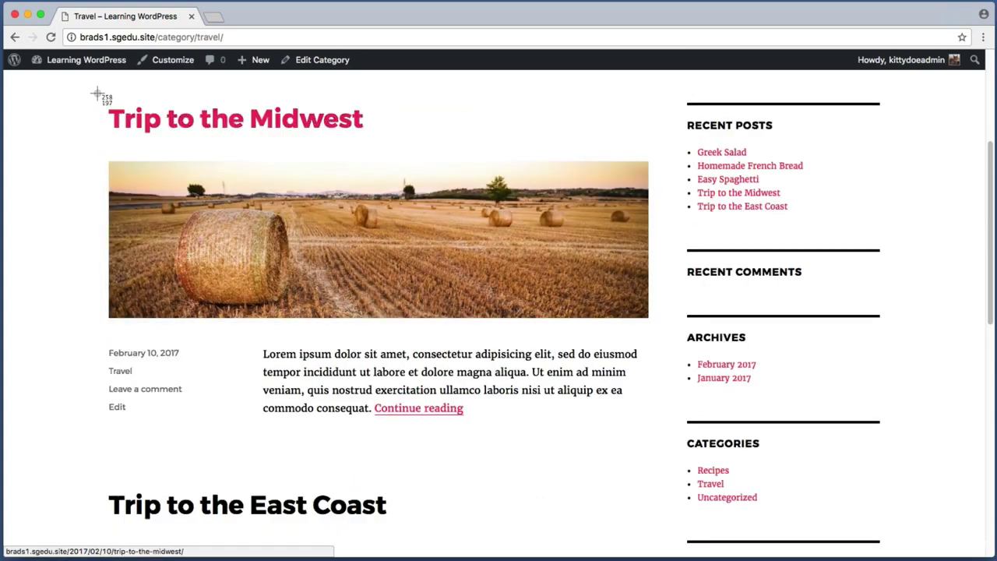
left_click_drag(98, 93, 413, 160)
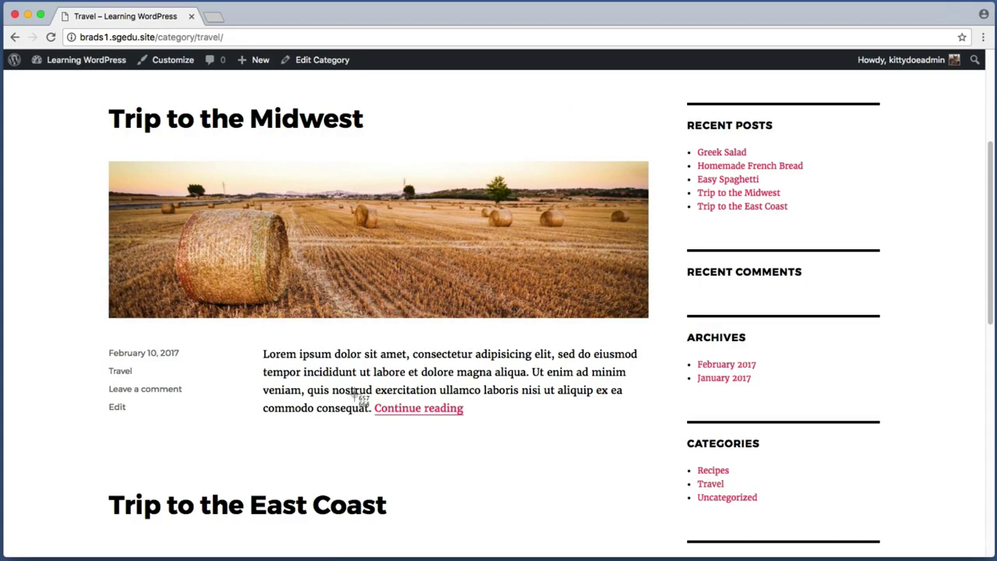
left_click_drag(356, 394, 515, 445)
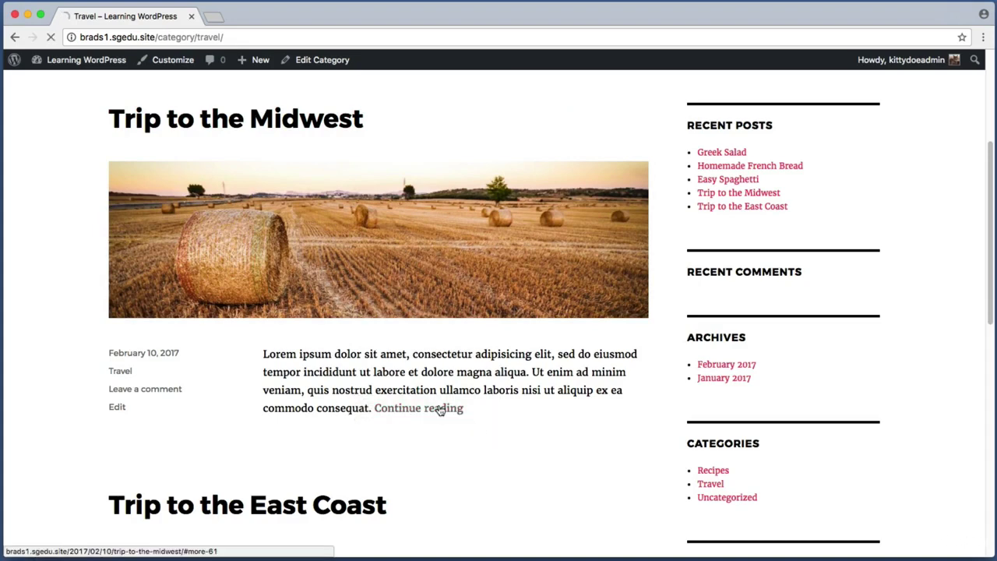
Step: Open the full Midwest post through its Continue reading link and review its complete text, image and title
left_click(438, 407)
scroll(50, 197, "up", 2)
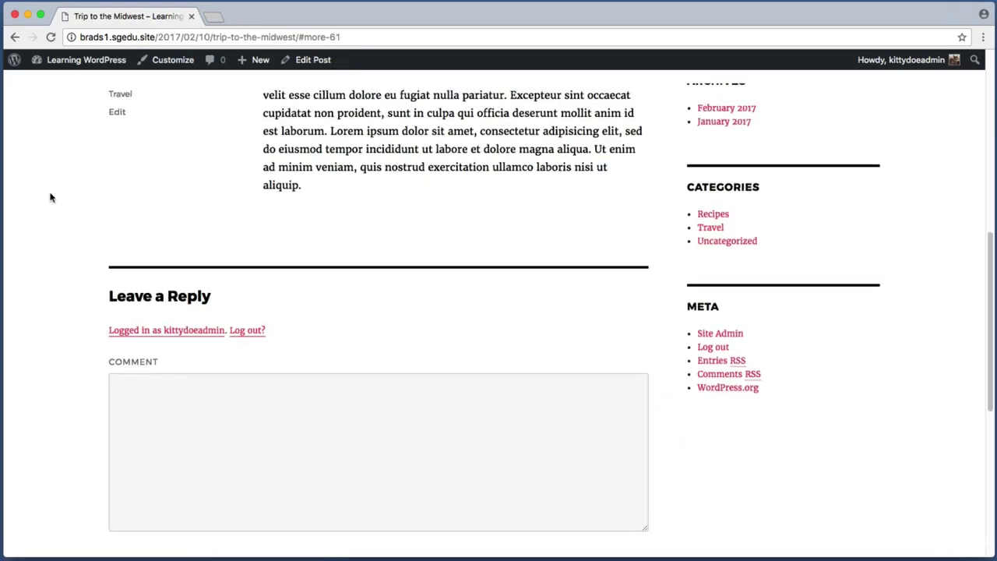
scroll(50, 197, "up", 1)
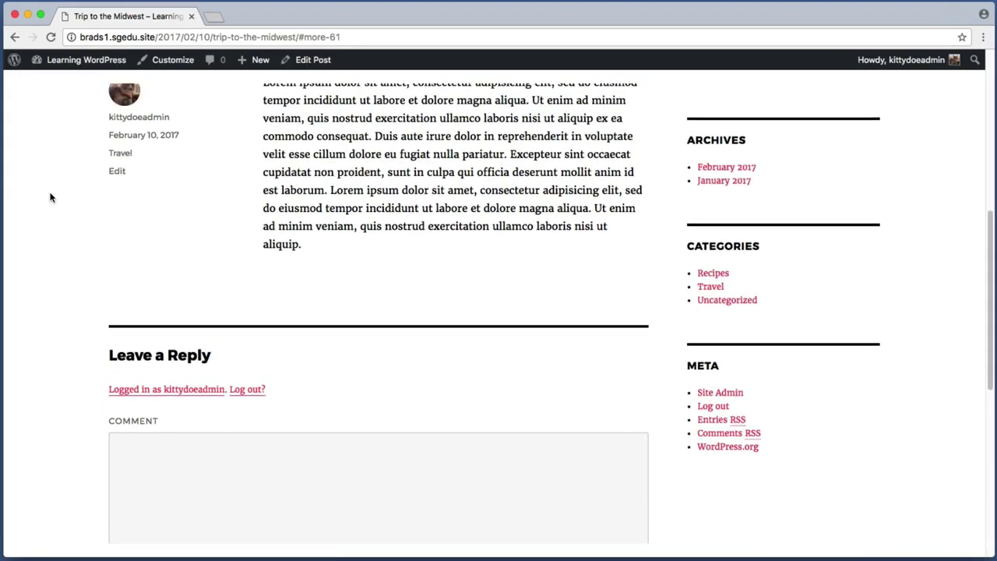
key("super+shift+4")
mouse_move(377, 144)
left_mouse_down()
mouse_move(380, 156)
mouse_move(374, 146)
mouse_move(384, 146)
mouse_move(368, 145)
left_mouse_up()
scroll(53, 266, "up", 4)
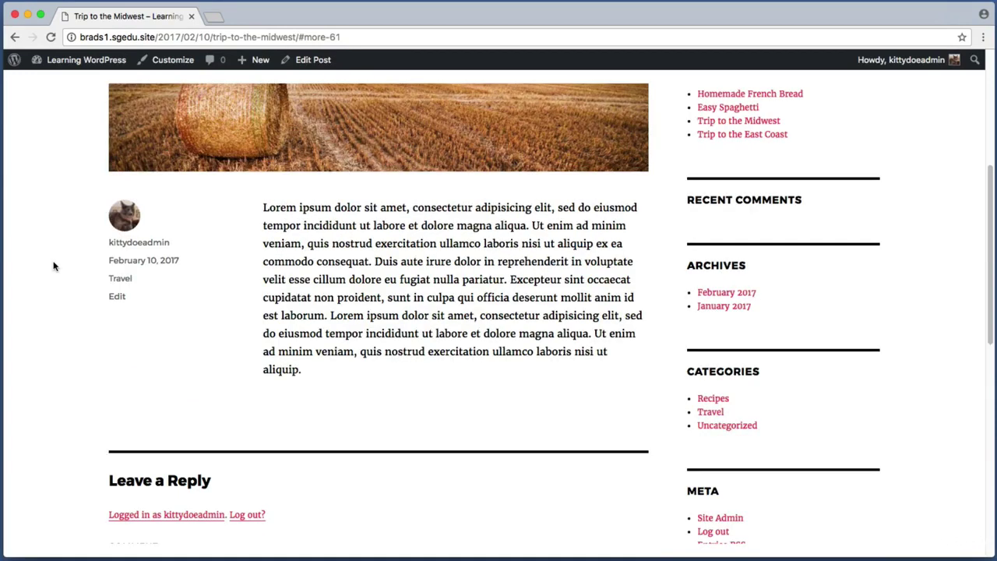
scroll(53, 267, "up", 5)
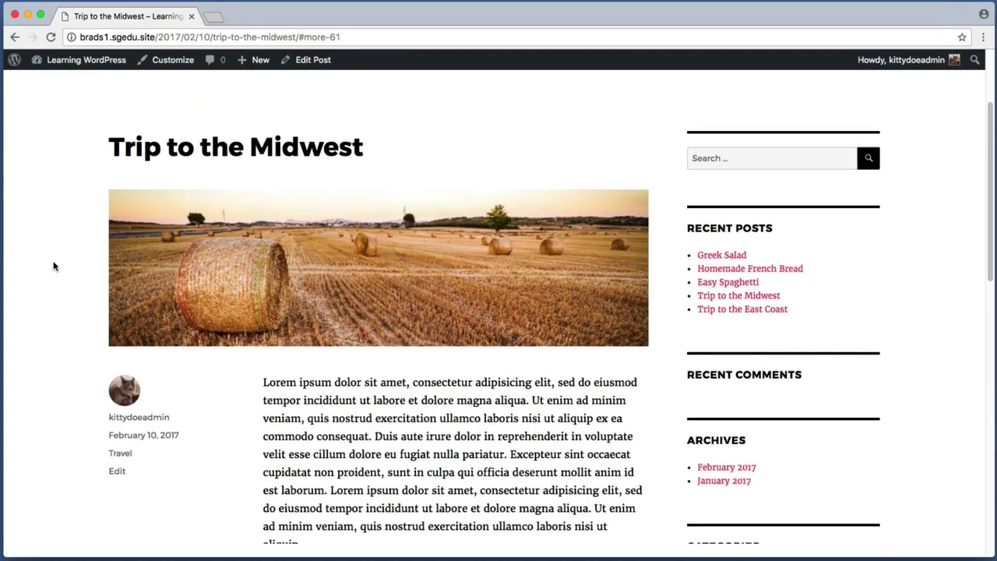
key("super+shift+4")
left_click_drag(79, 125, 421, 190)
Step: Examine the individual Midwest post's web address
left_click(353, 33)
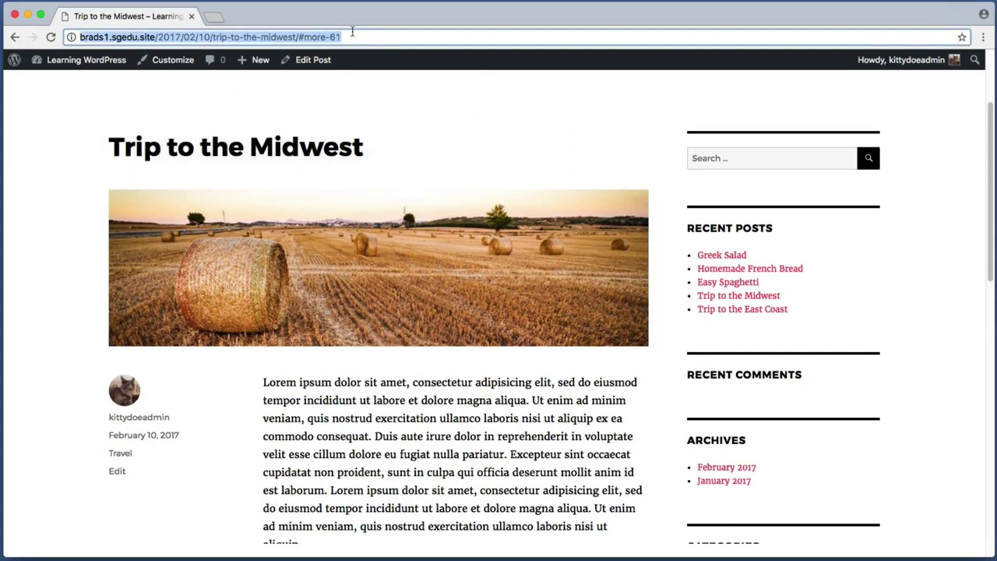
left_click(242, 37)
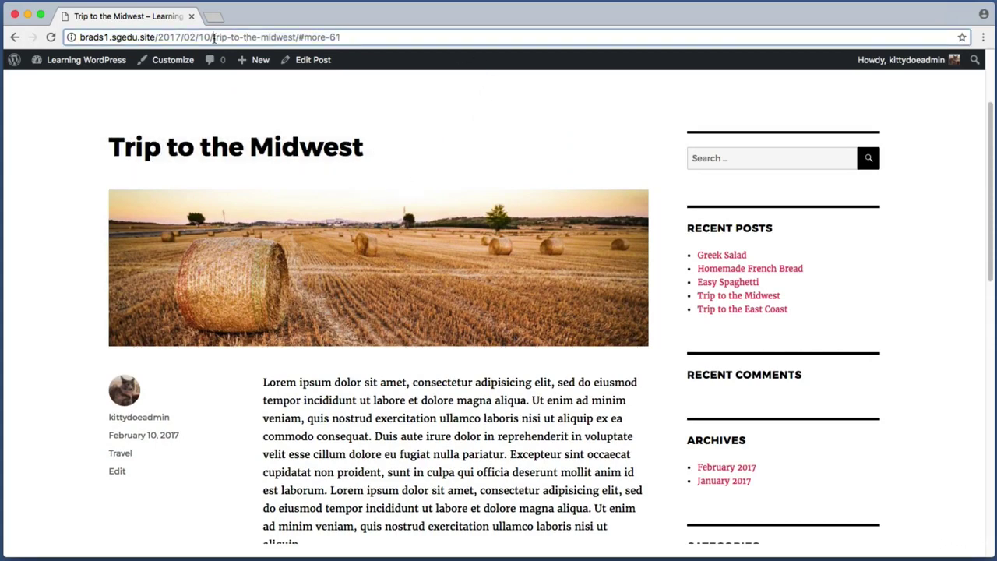
mouse_move(212, 36)
left_mouse_down()
mouse_move(291, 38)
mouse_move(201, 33)
left_mouse_up()
Step: Return to the Travel category page and compare the Midwest excerpt with the East Coast and West Coast posts
scroll(331, 130, "up", 3)
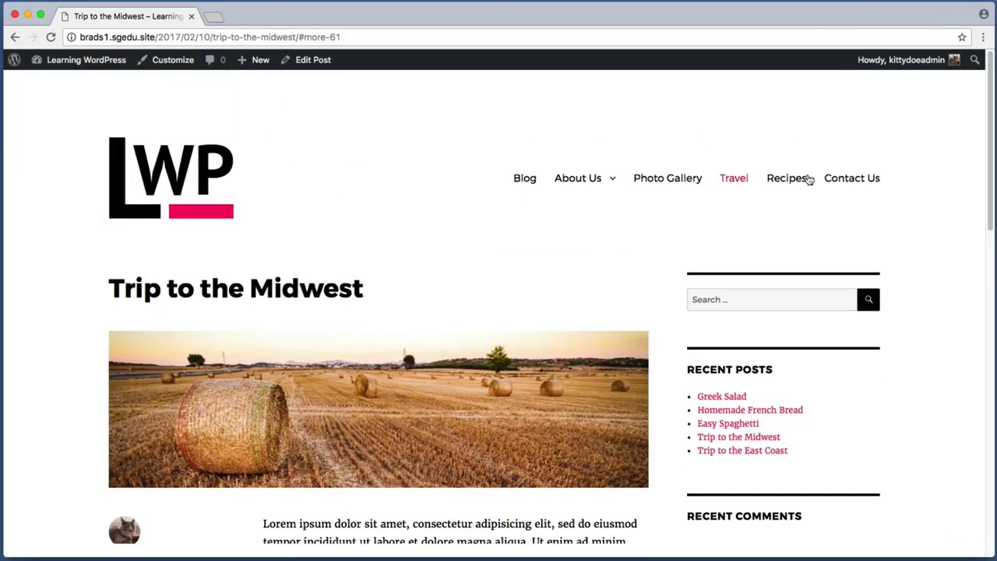
left_click(732, 177)
scroll(140, 327, "down", 5)
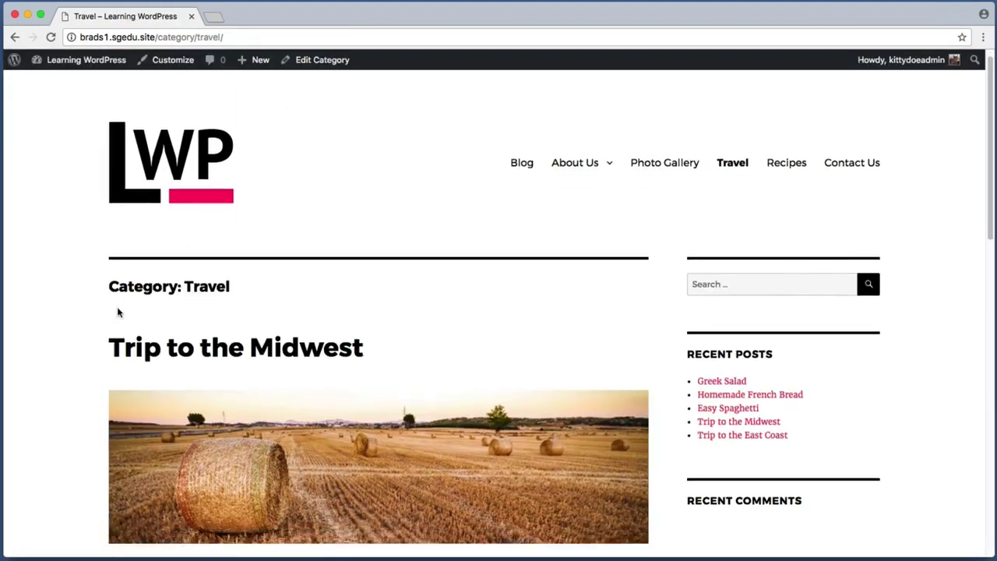
key("super+shift+4")
key("Escape")
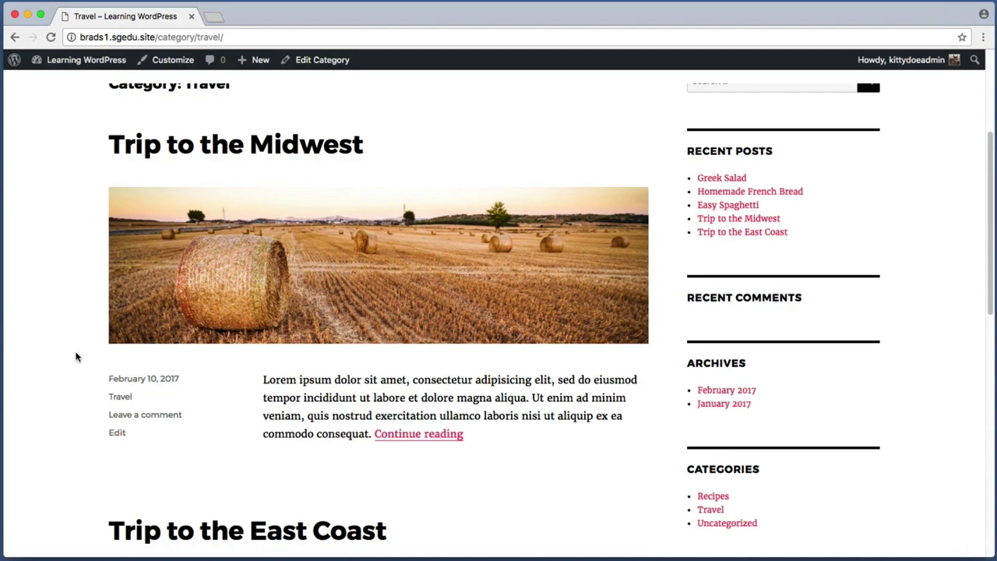
scroll(60, 313, "down", 5)
key("super+shift+4")
left_click_drag(72, 284, 464, 459)
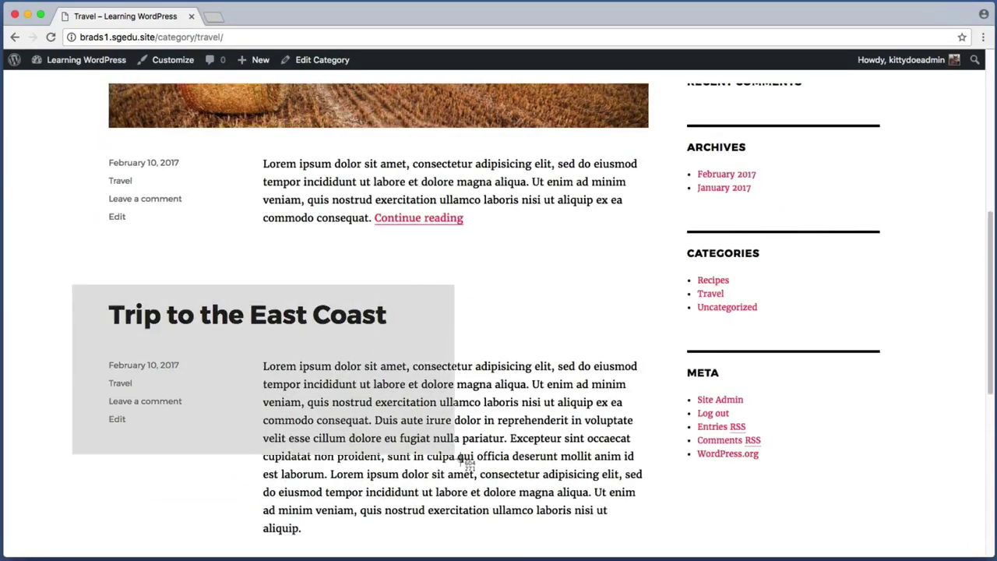
scroll(409, 407, "down", 6)
key("super+shift+4")
left_click_drag(88, 321, 657, 534)
scroll(89, 316, "up", 10)
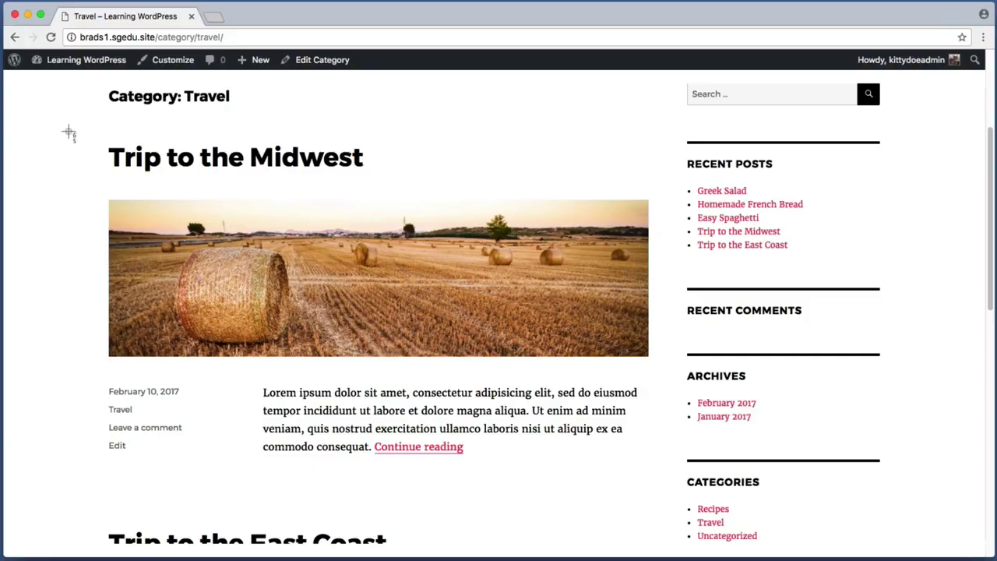
left_click_drag(65, 130, 515, 484)
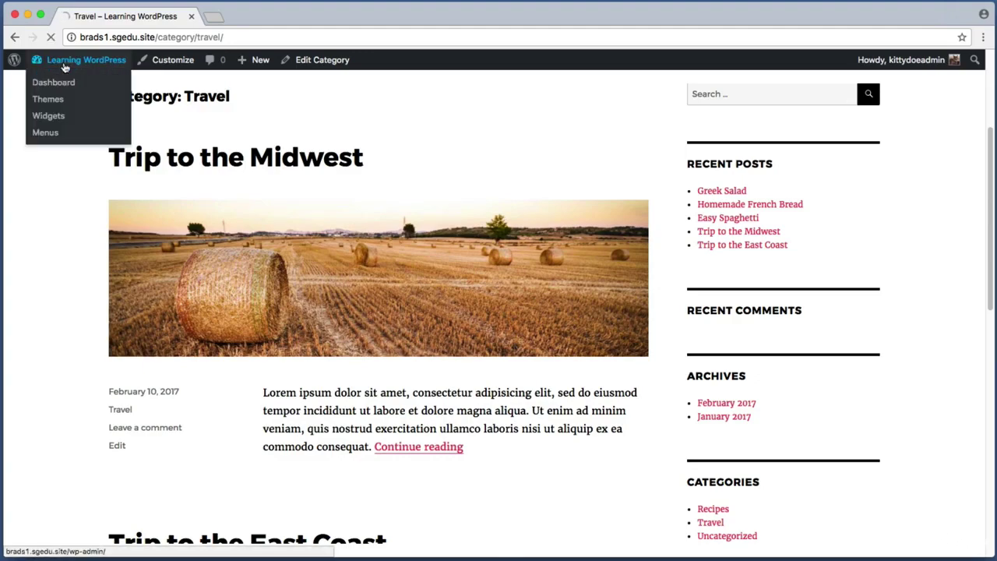
Step: Go to the site's admin area and open the Trip to the Midwest post for editing
left_click(66, 64)
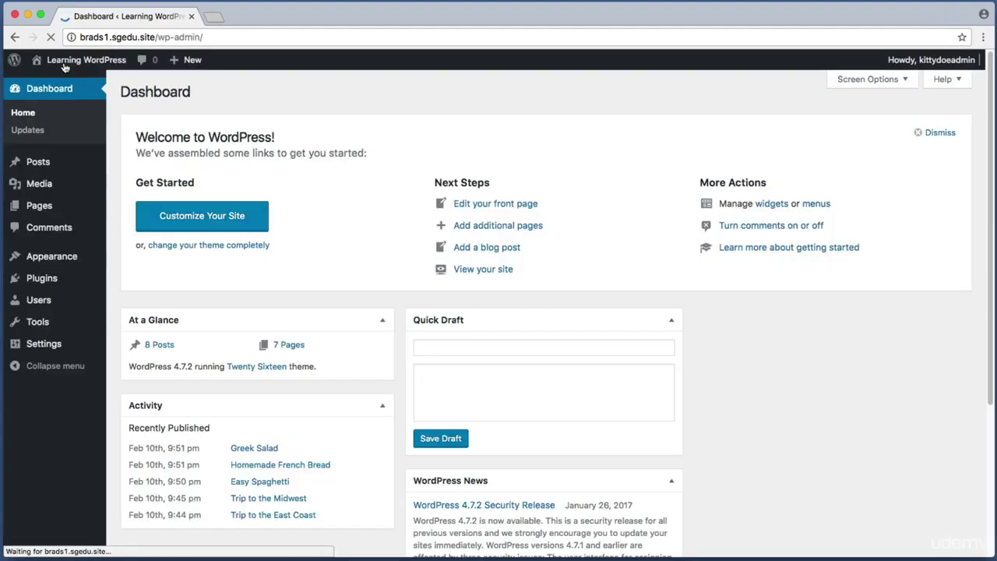
left_click(39, 162)
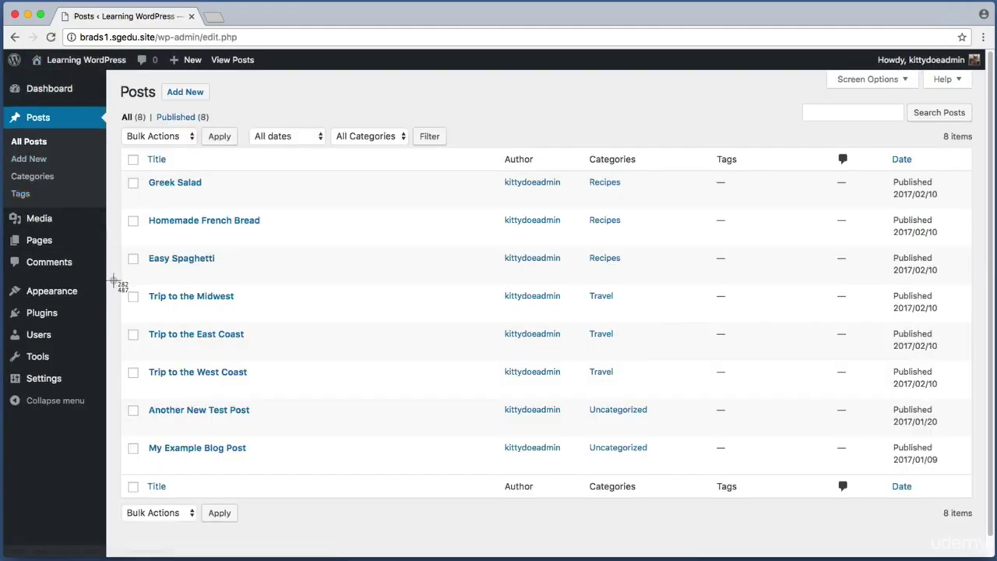
mouse_move(289, 322)
left_click(208, 304)
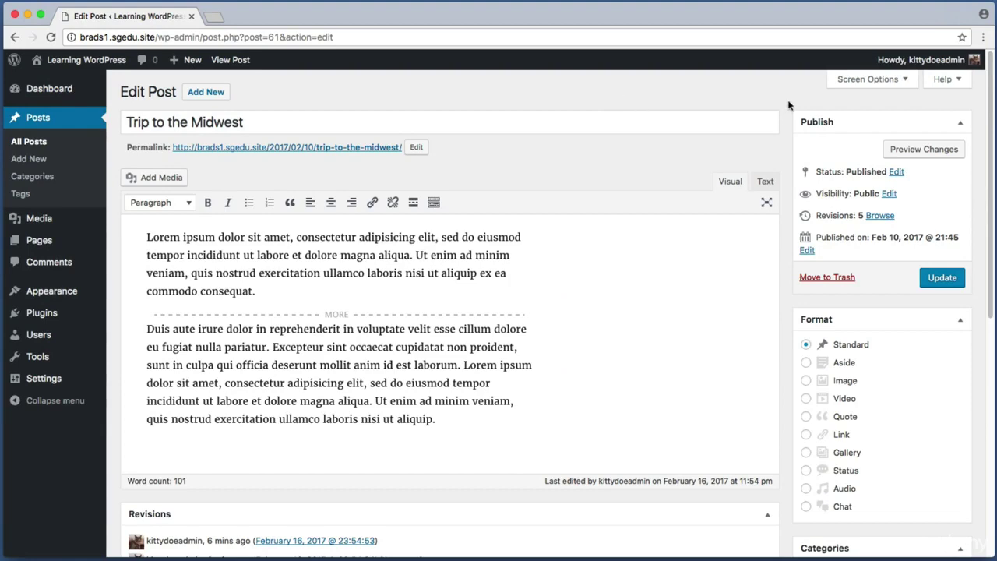
scroll(788, 105, "down", 3)
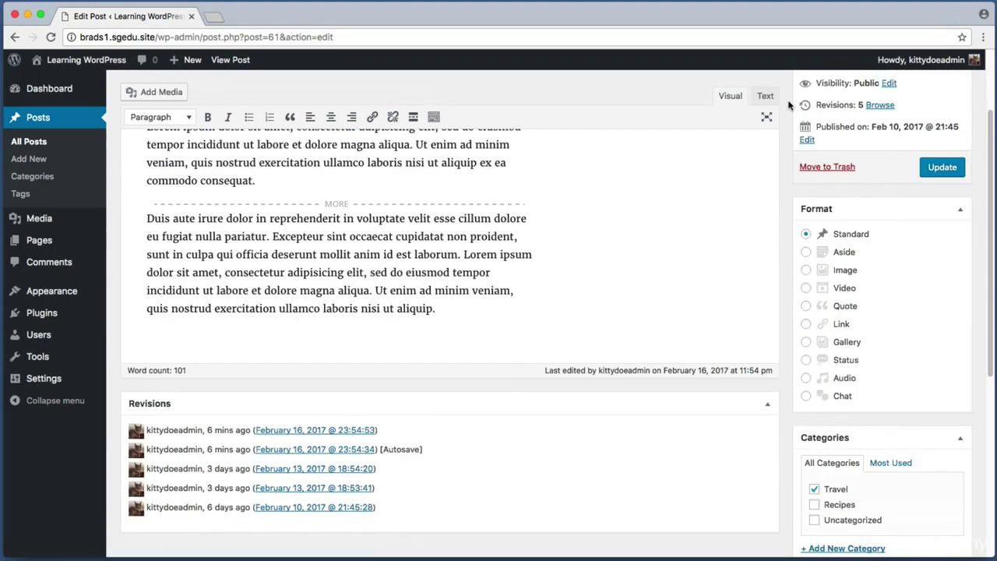
scroll(788, 106, "up", 3)
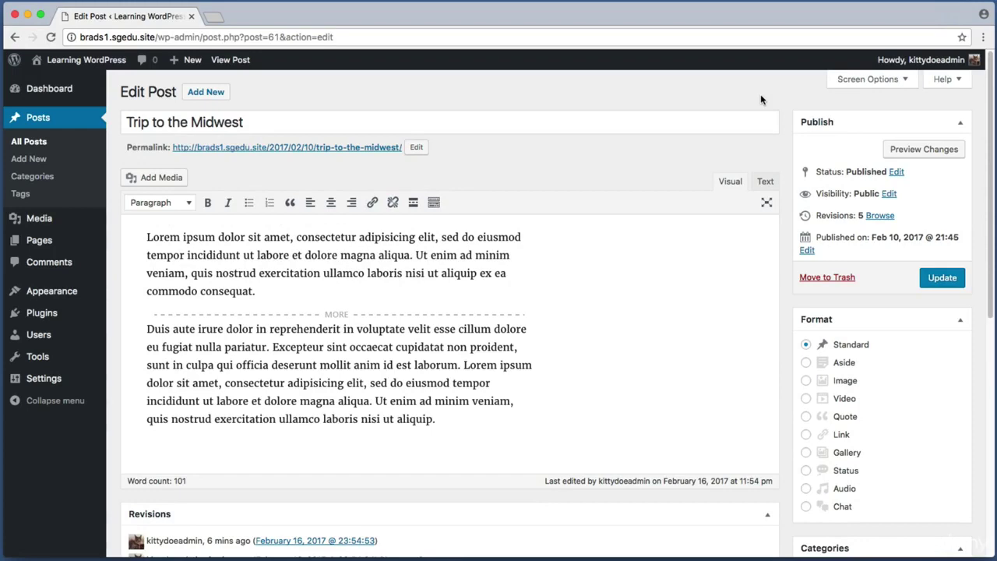
Step: Enable the Excerpt box in the post editor's screen options and collapse the options again
key("super+shift+4")
left_click_drag(804, 90, 917, 73)
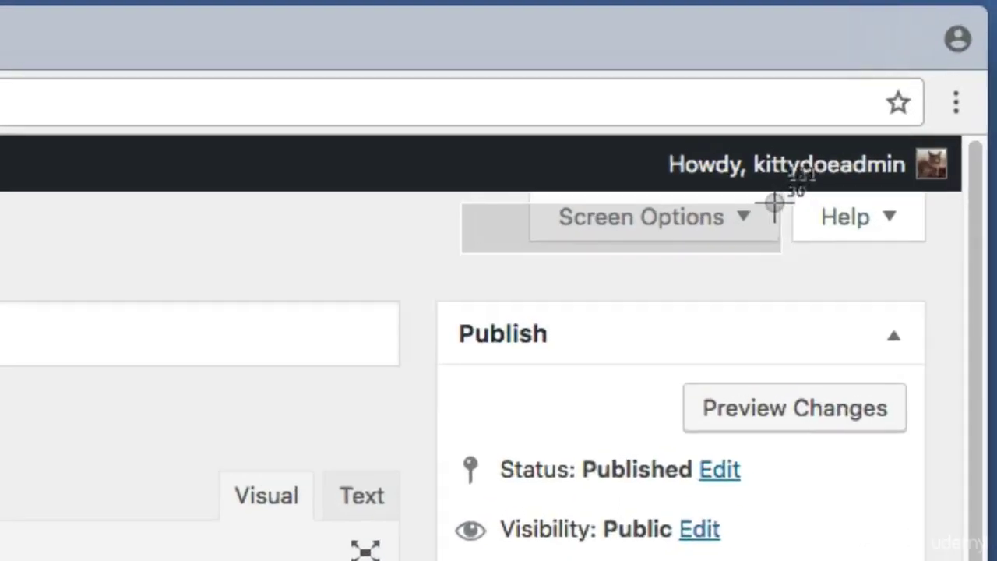
left_click_drag(774, 202, 785, 195)
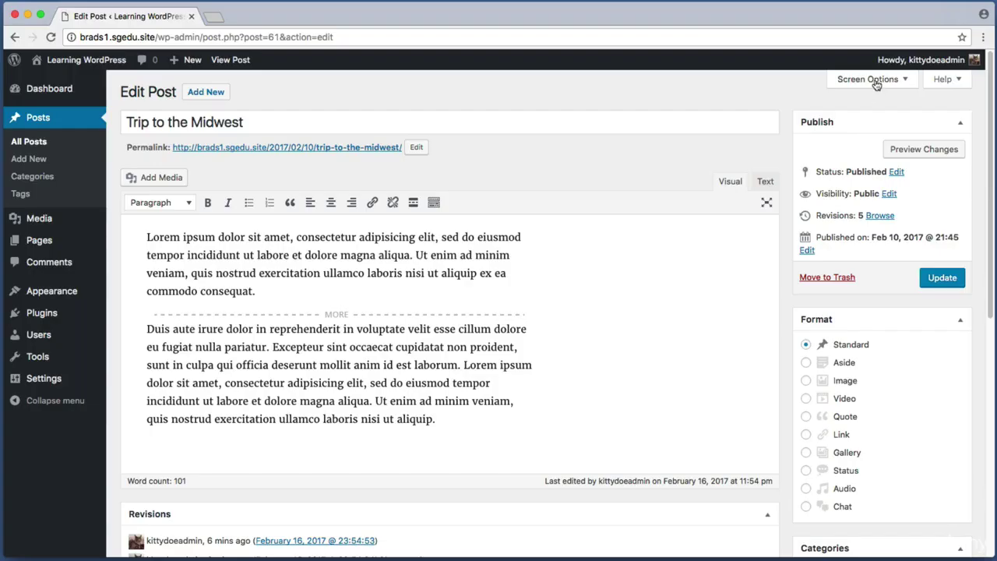
left_click(876, 79)
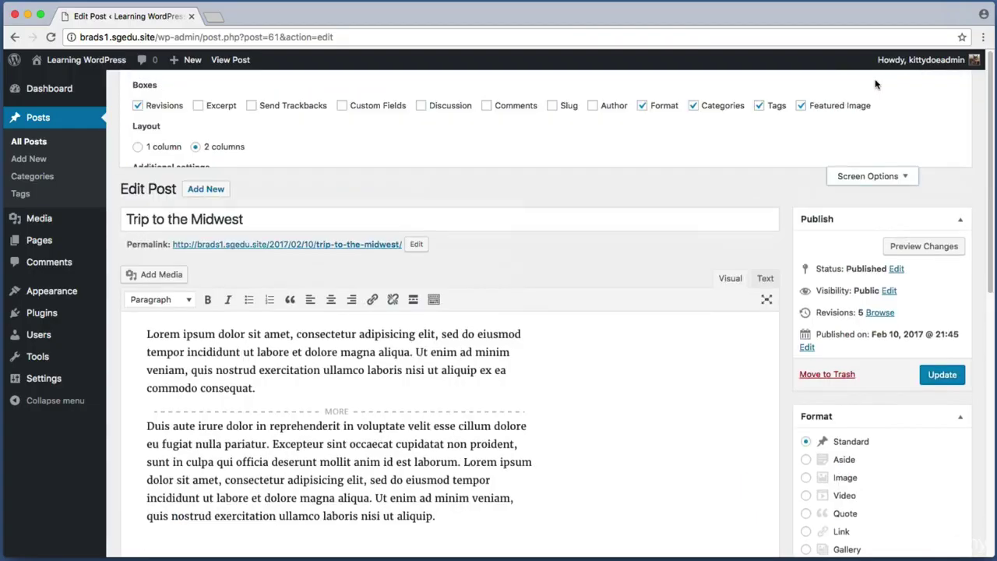
key("super+shift+4")
left_click_drag(343, 109, 961, 204)
key("super+shift+4")
left_click_drag(184, 93, 235, 118)
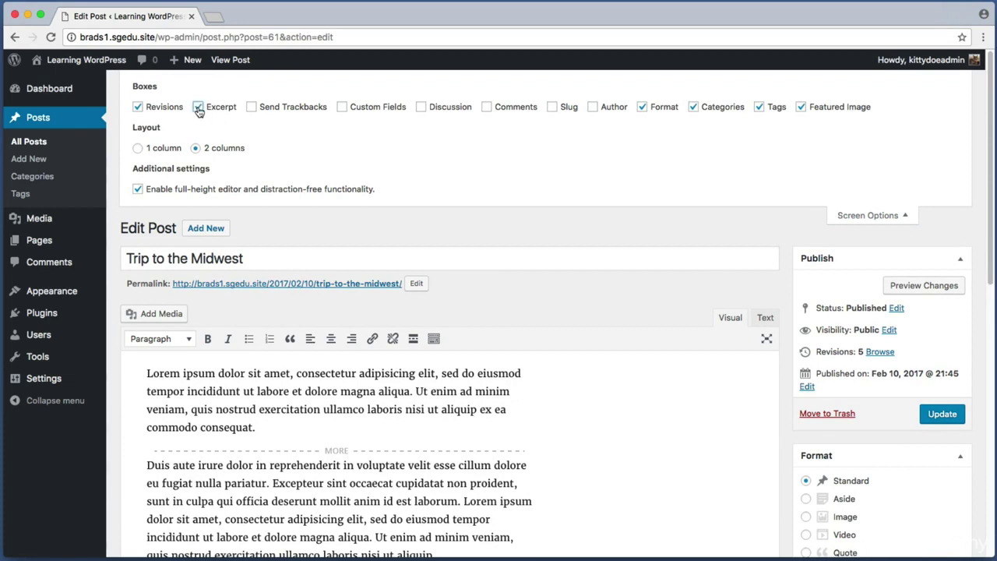
key("super+shift+4")
left_click_drag(817, 201, 944, 231)
left_click(883, 216)
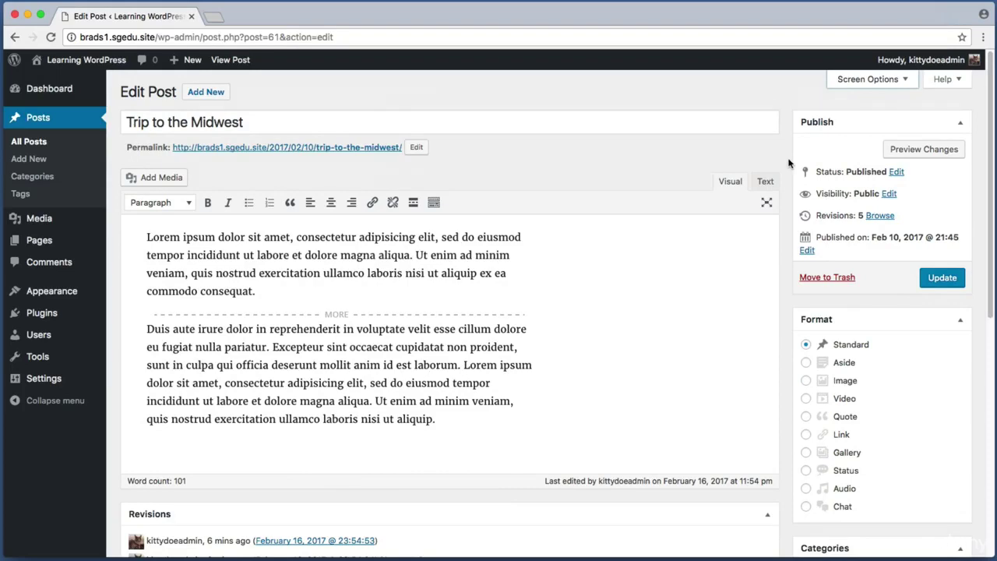
Step: Enter "This is an important snippet of text from the Midwest Trip Post." as the post's excerpt
scroll(788, 162, "down", 8)
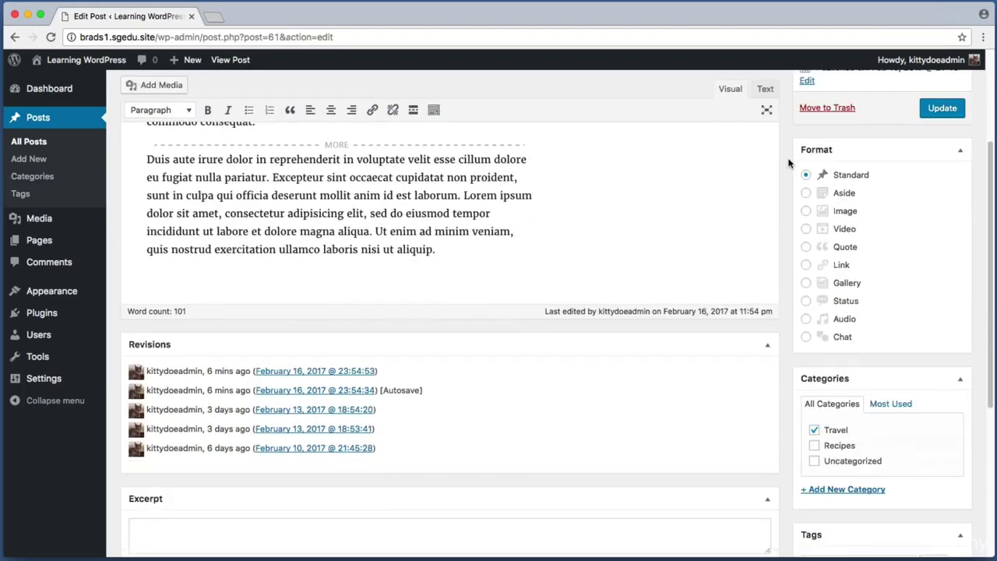
scroll(788, 162, "down", 2)
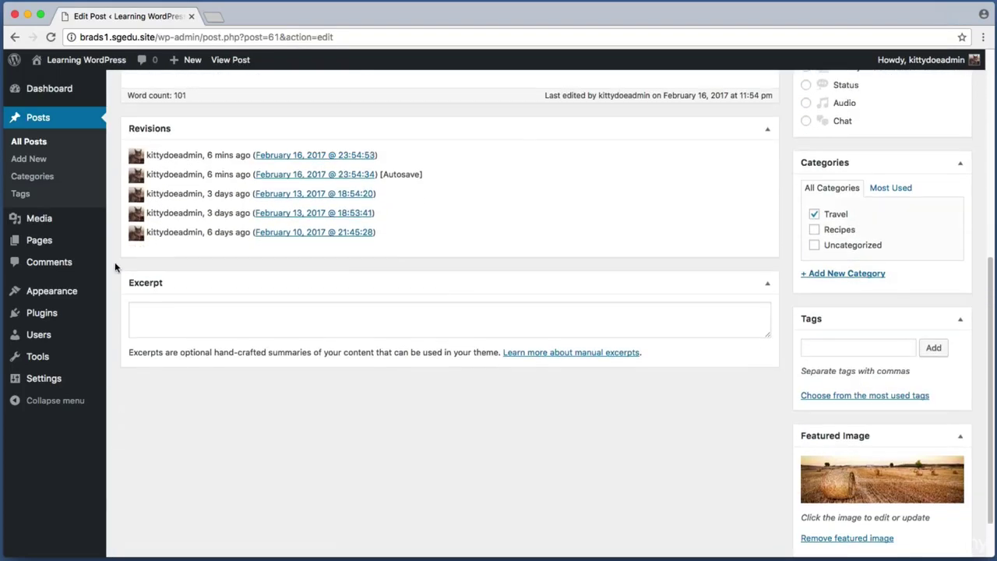
key("super+shift+4")
left_click_drag(117, 264, 786, 377)
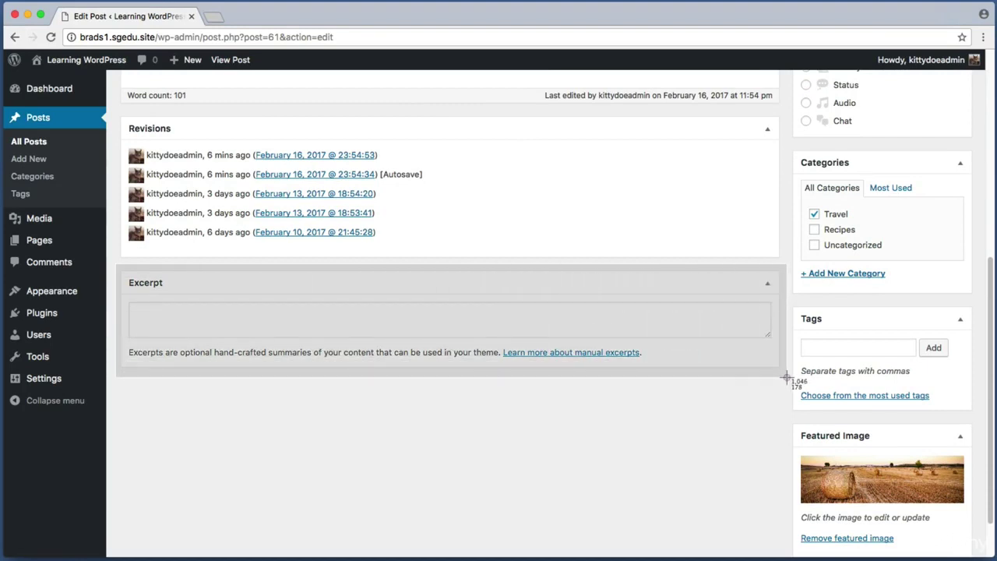
left_click_drag(786, 377, 787, 377)
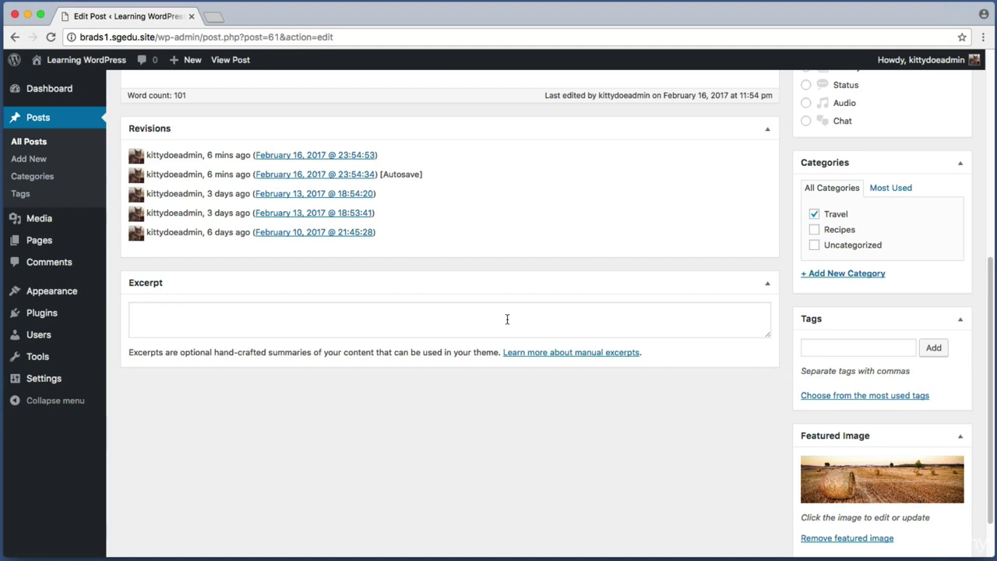
left_click(183, 315)
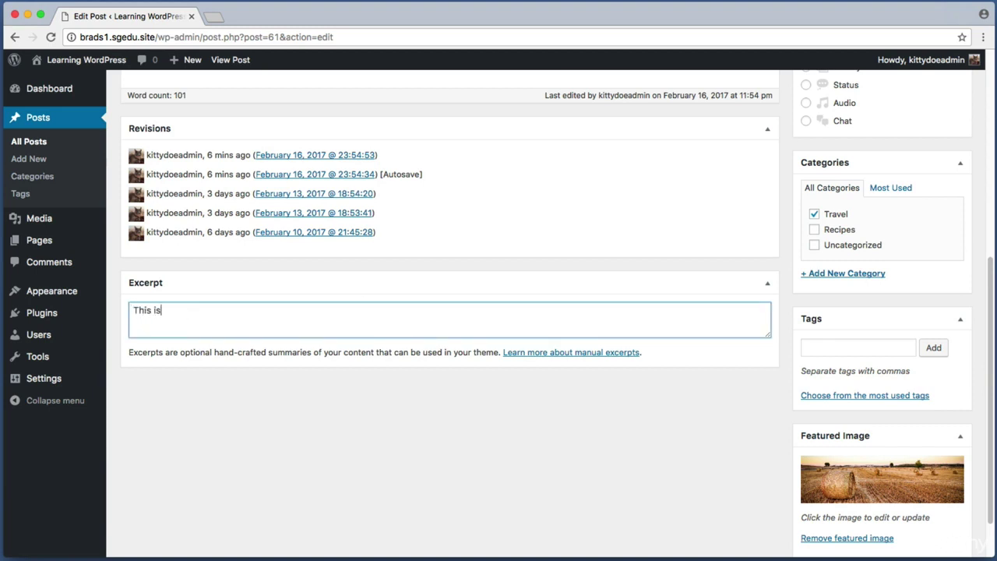
type("This is an important snippet of tex")
type("t f")
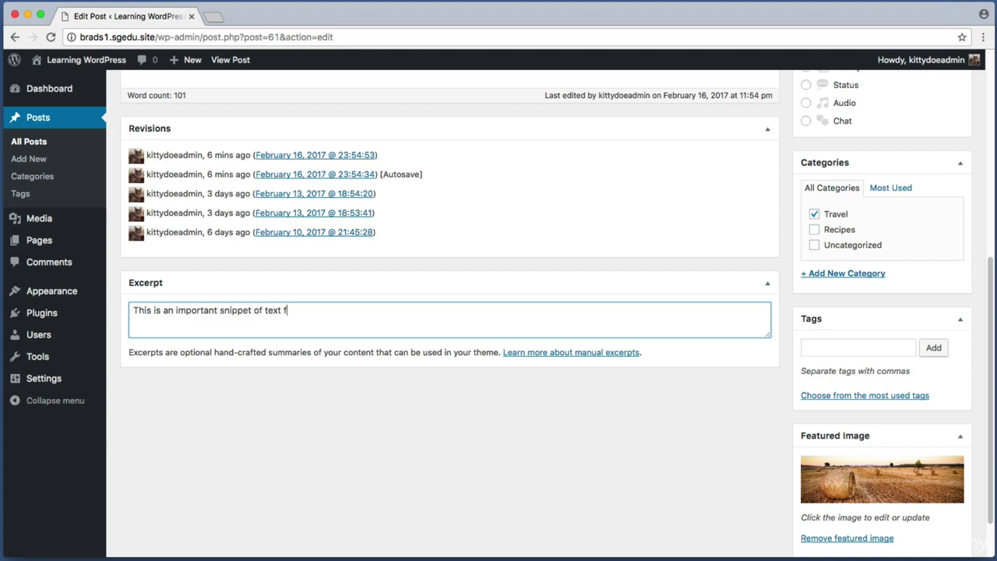
type("rom the Midwest Trip Post.")
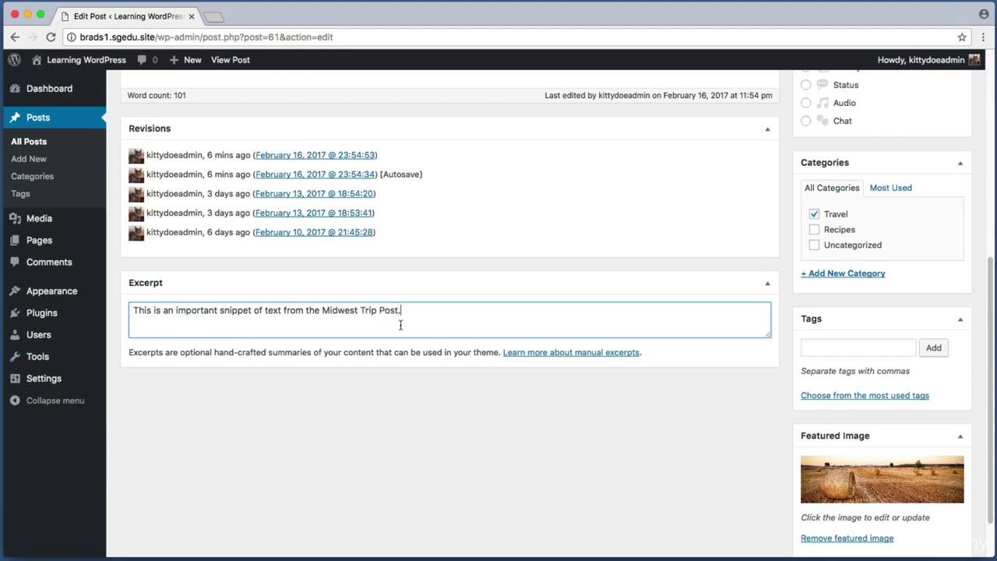
left_click_drag(453, 312, 127, 311)
left_click(436, 309)
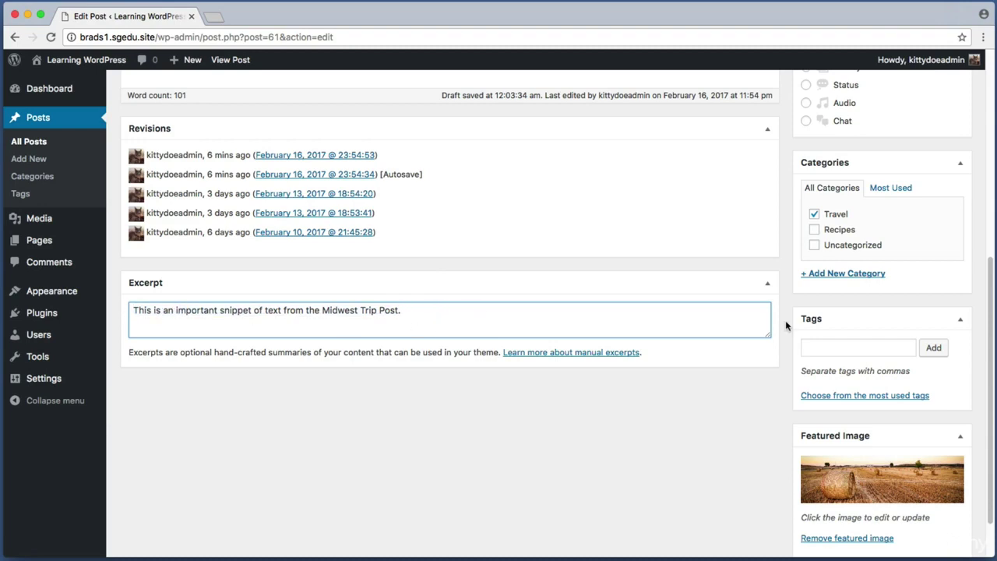
Step: Update the published Midwest post to save its new excerpt
scroll(785, 320, "up", 5)
left_click_drag(901, 266, 981, 295)
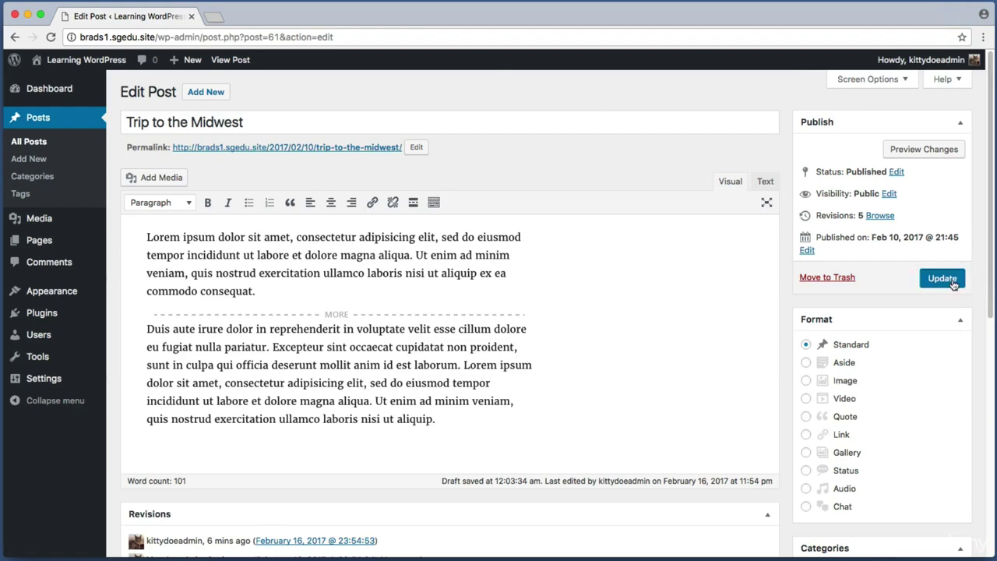
left_click(944, 279)
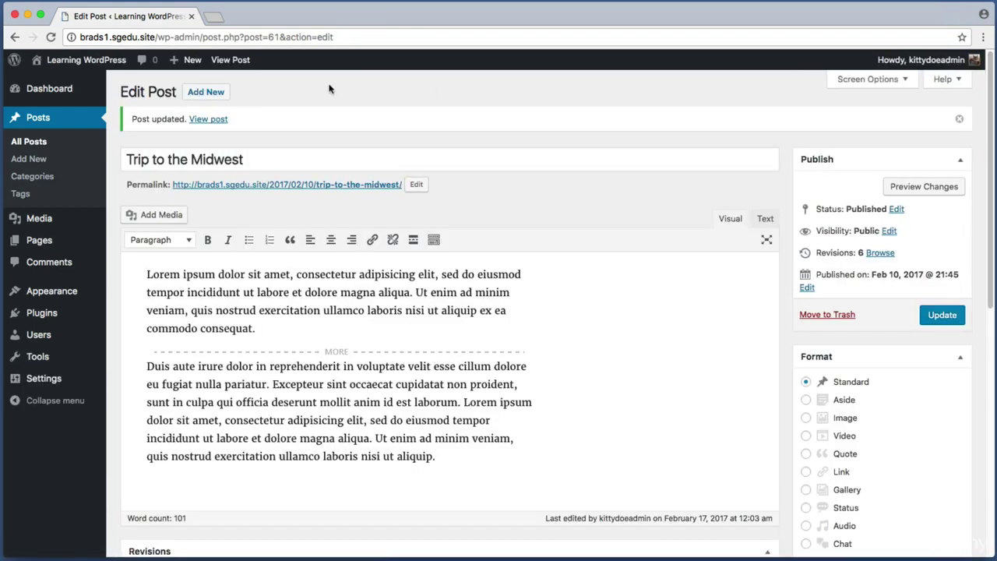
Step: Visit the live site and bring up the Midwest entry on the Travel category page
left_click(95, 61)
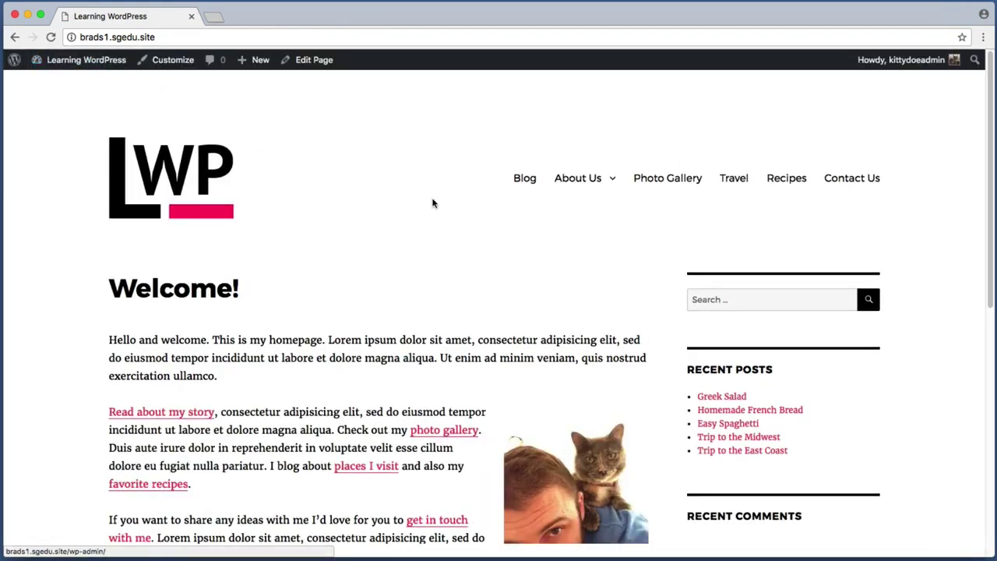
key("super+shift+4")
left_click_drag(695, 220, 740, 169)
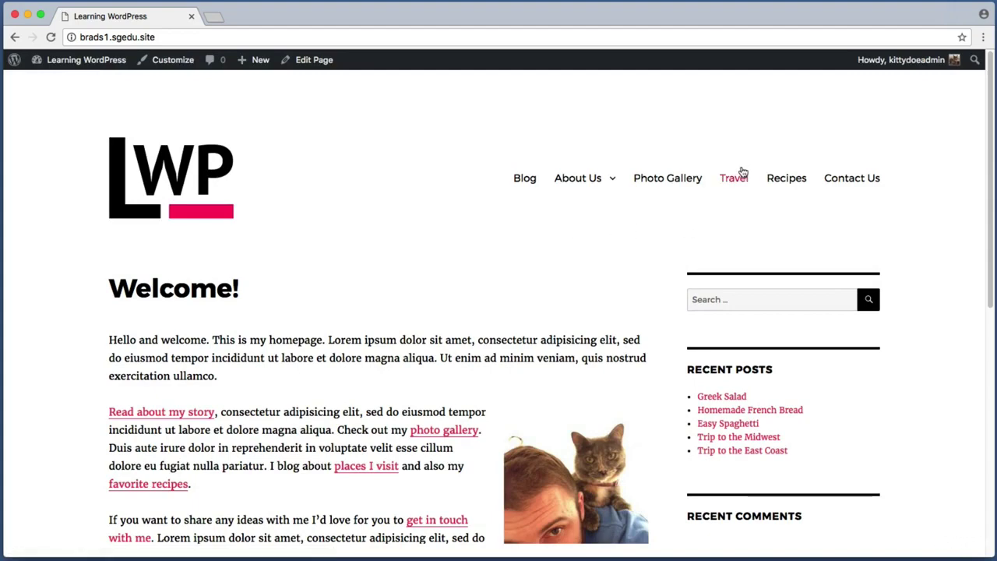
left_click(734, 176)
scroll(66, 235, "down", 5)
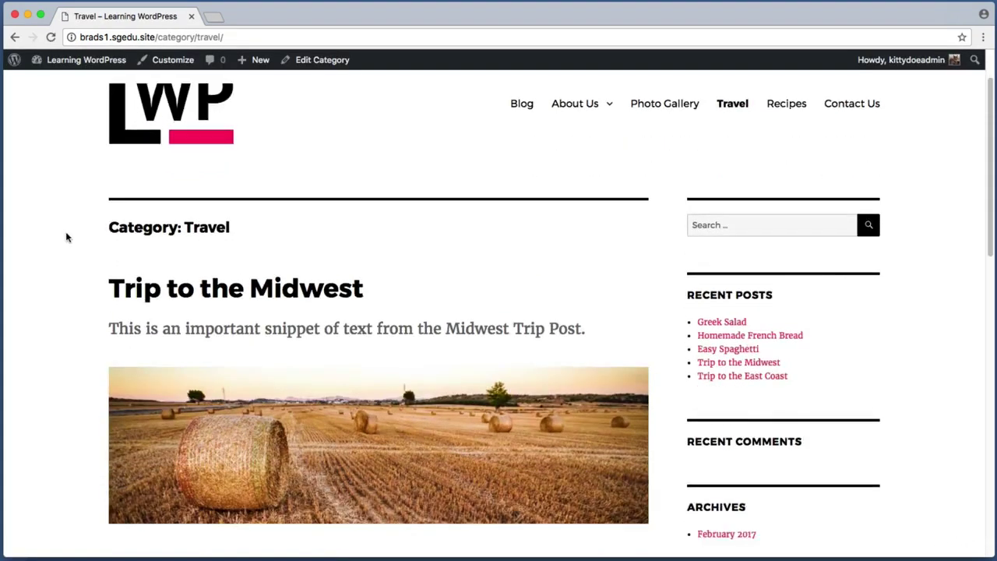
Step: Examine the Midwest entry's title, custom excerpt and introductory body text on the Travel category page
key("super+shift+4")
left_click_drag(79, 140, 462, 188)
key("super+shift+4")
left_click_drag(85, 180, 606, 226)
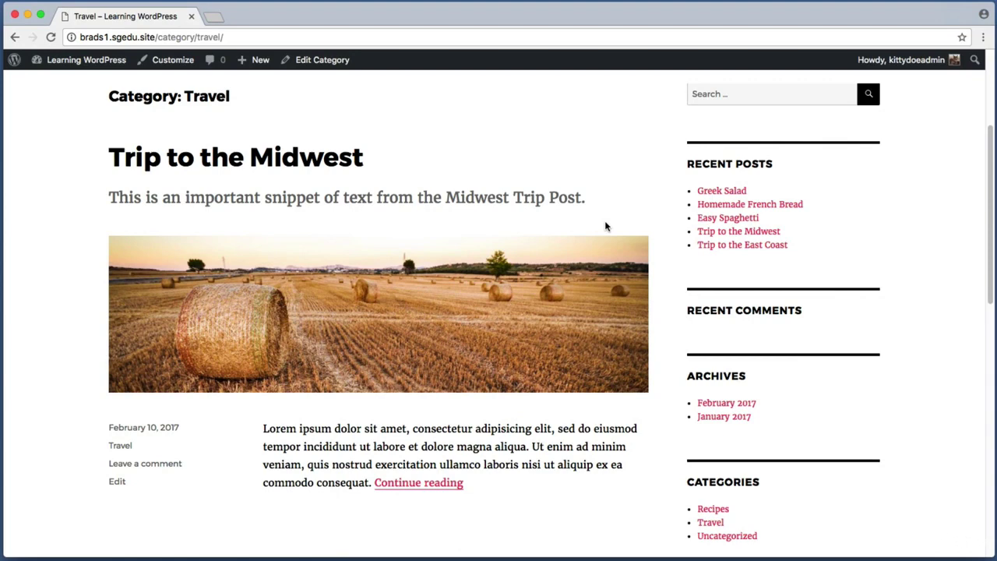
key("super+shift+4")
left_click_drag(90, 181, 615, 223)
key("super+shift+4")
mouse_move(256, 417)
left_mouse_down()
mouse_move(429, 457)
mouse_move(667, 475)
mouse_move(630, 472)
mouse_move(647, 472)
left_mouse_up()
key("super+shift+4")
left_click_drag(256, 418, 635, 456)
scroll(79, 219, "up", 3)
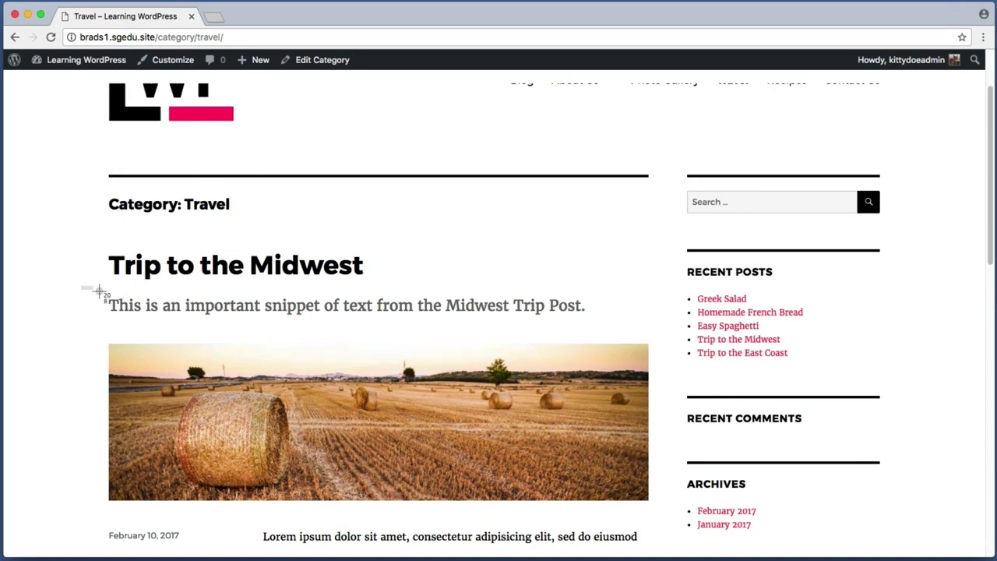
left_click_drag(81, 286, 609, 323)
Step: Search the site for "midwest" and bring the matching post into view
key("super+shift+4")
left_click_drag(670, 176, 926, 237)
left_click(745, 202)
type("midwest")
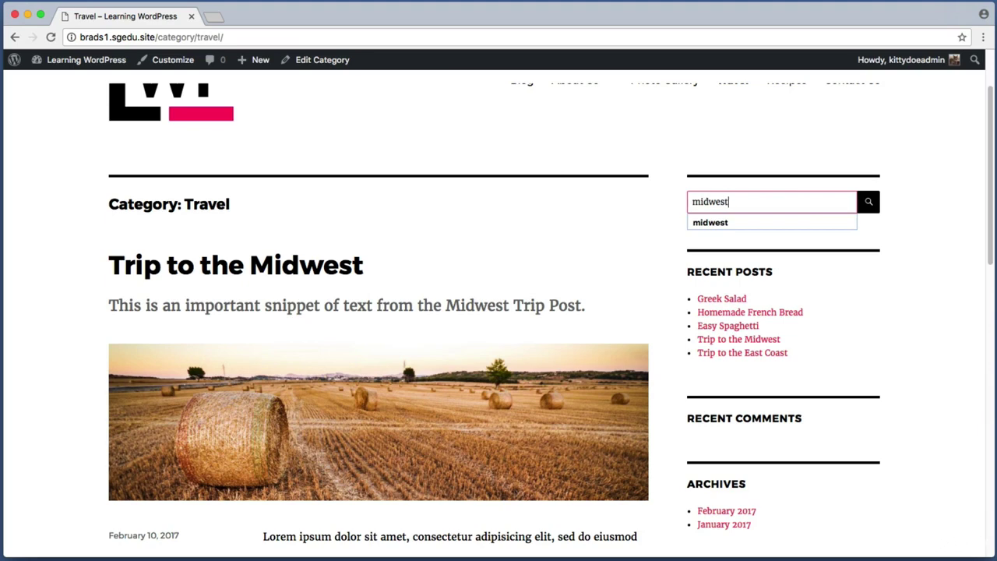
key("Return")
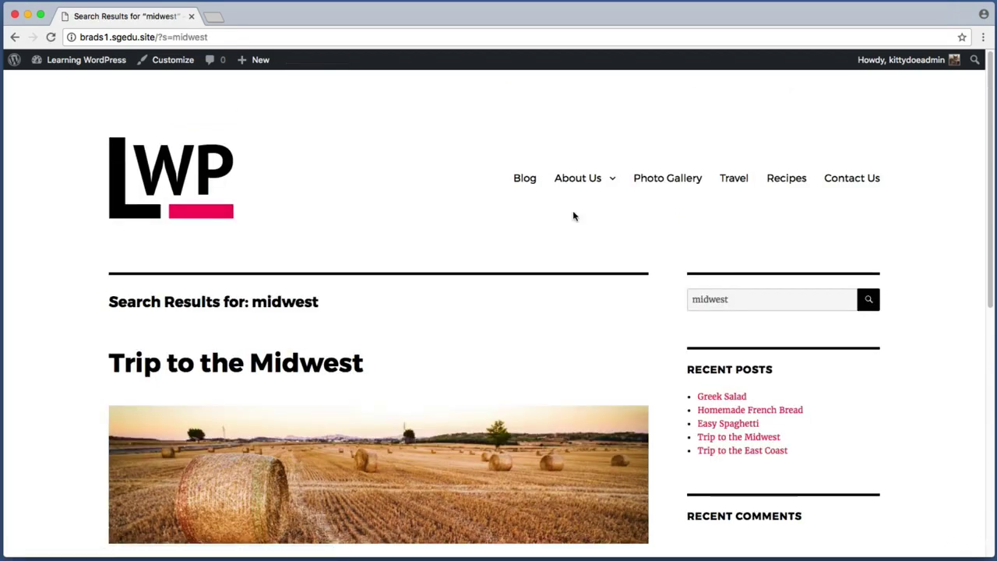
scroll(32, 255, "down", 4)
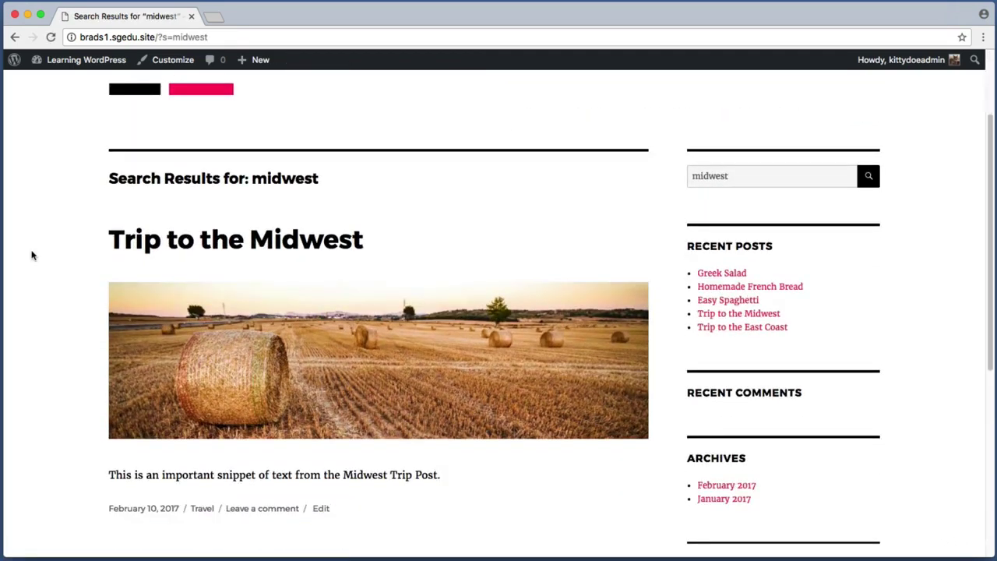
scroll(32, 255, "down", 1)
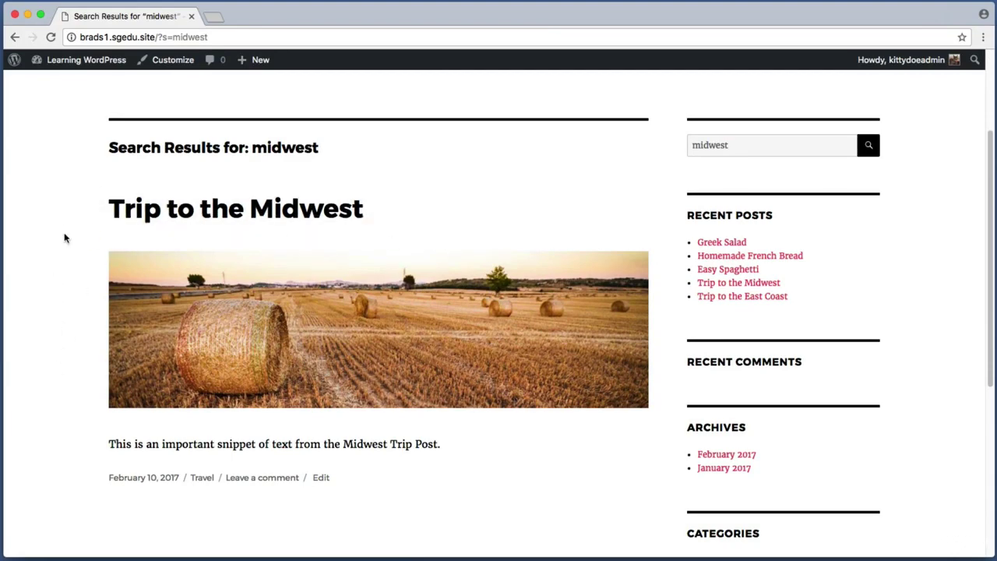
Step: Examine the Midwest search result's image and the excerpt text beneath it
key("super+shift+4")
left_click_drag(75, 235, 576, 436)
key("super+shift+4")
left_click_drag(85, 425, 480, 462)
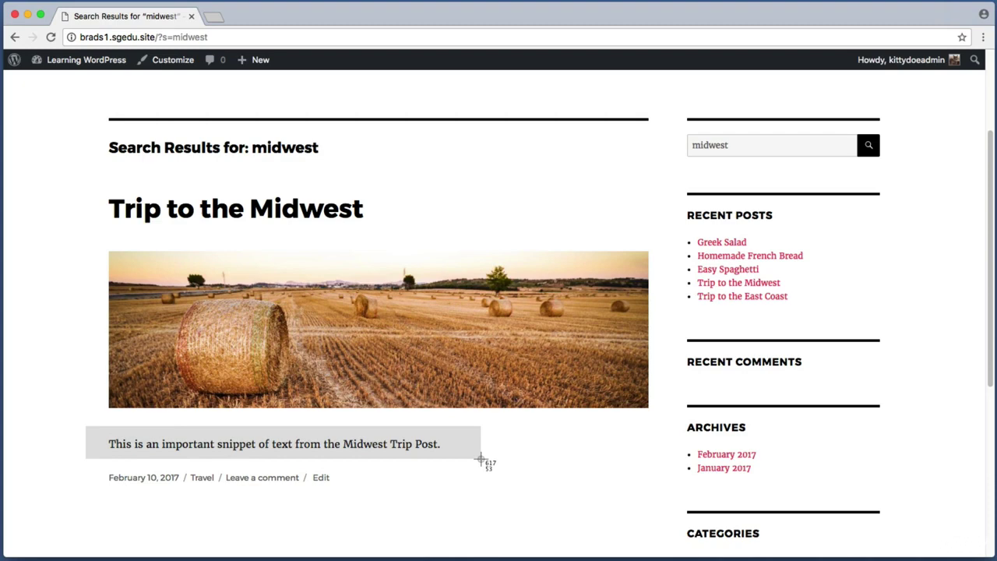
left_click_drag(480, 462, 480, 462)
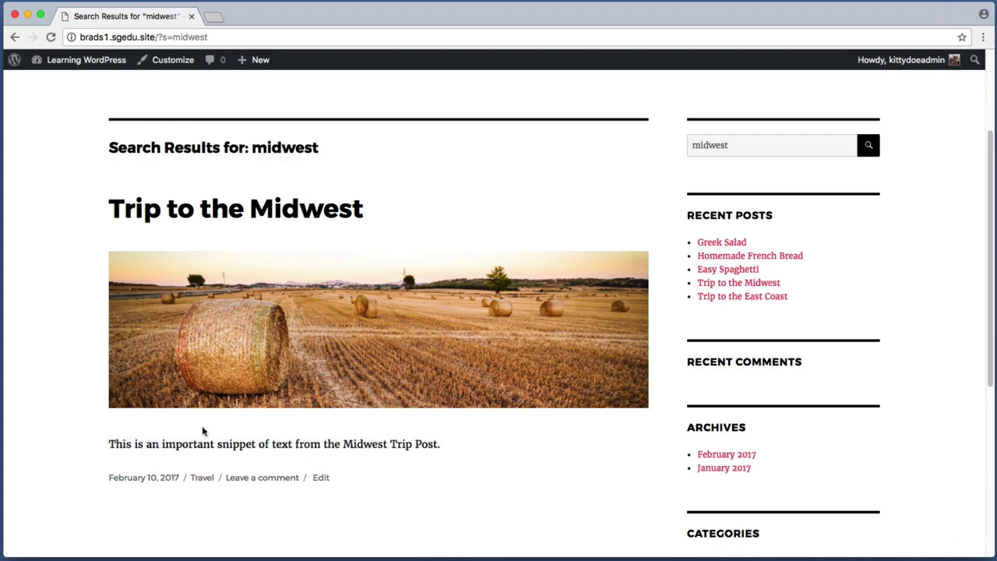
left_click_drag(109, 445, 447, 453)
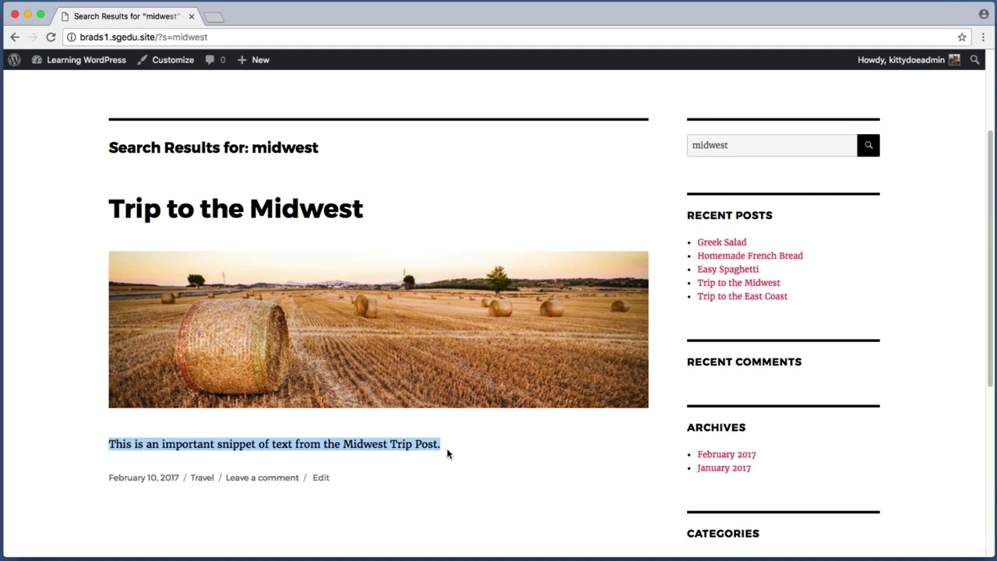
left_click(50, 379)
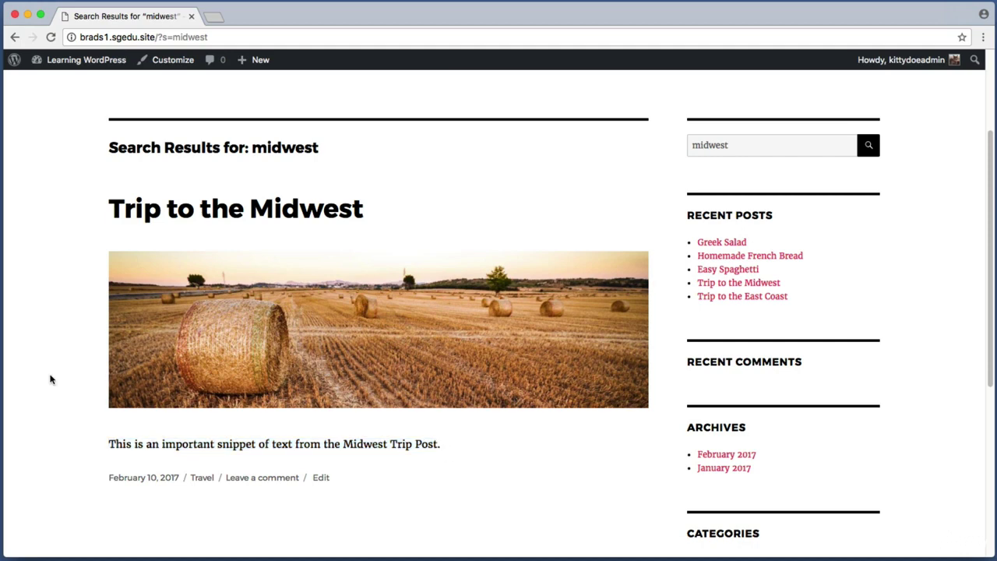